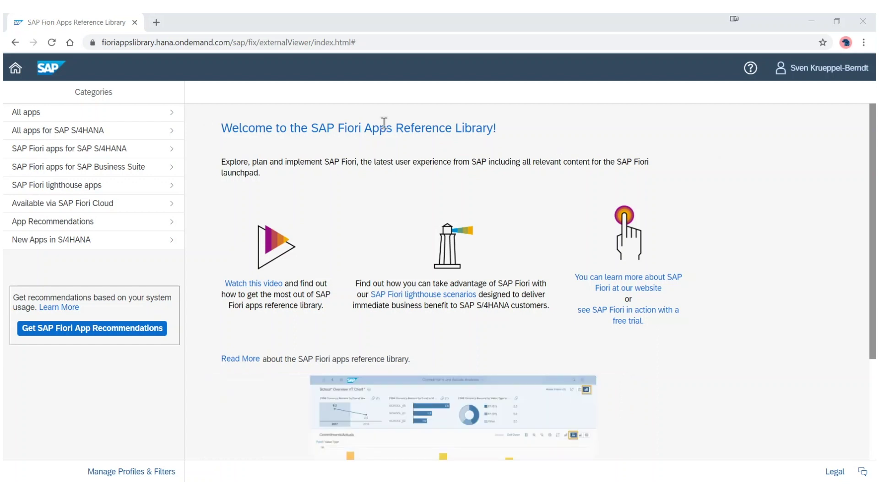
Step: Filter S/4HANA apps to the Internal Sales Representative role and open Sales Order Fulfillment Issues (Version 2)
{"action": "left_click", "coordinate": [58, 132]}
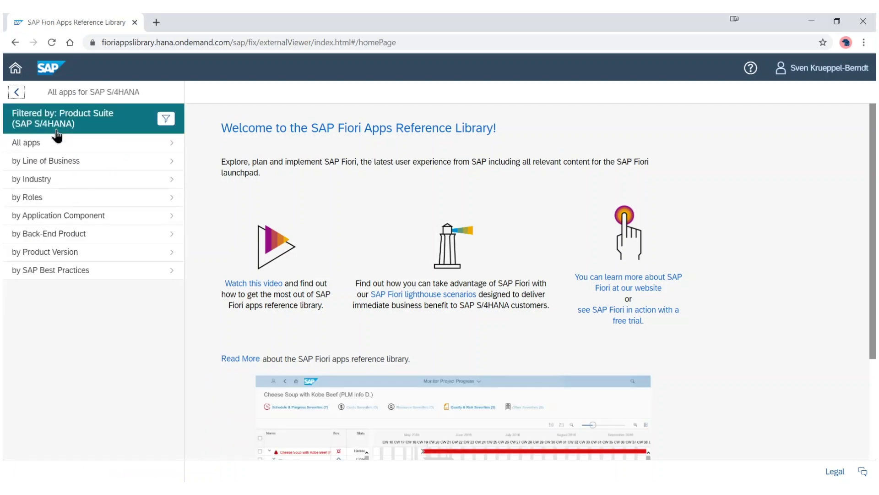
{"action": "left_click", "coordinate": [39, 199]}
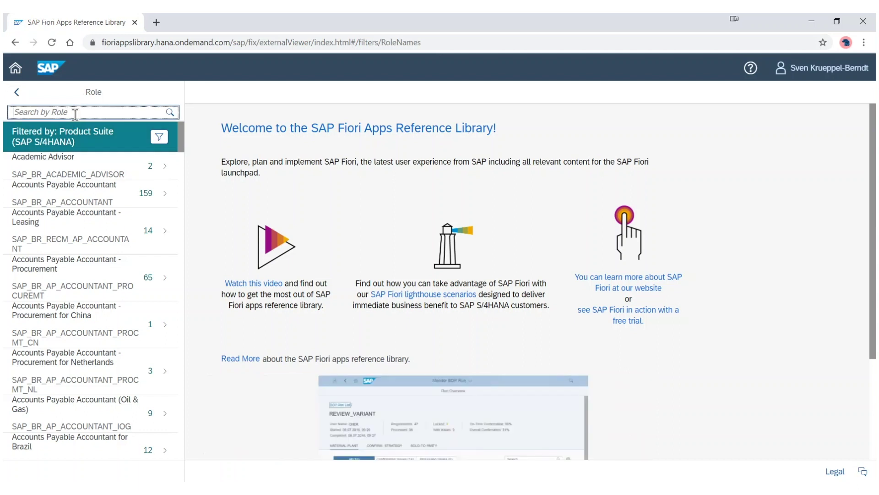
{"action": "type", "text": "sales"}
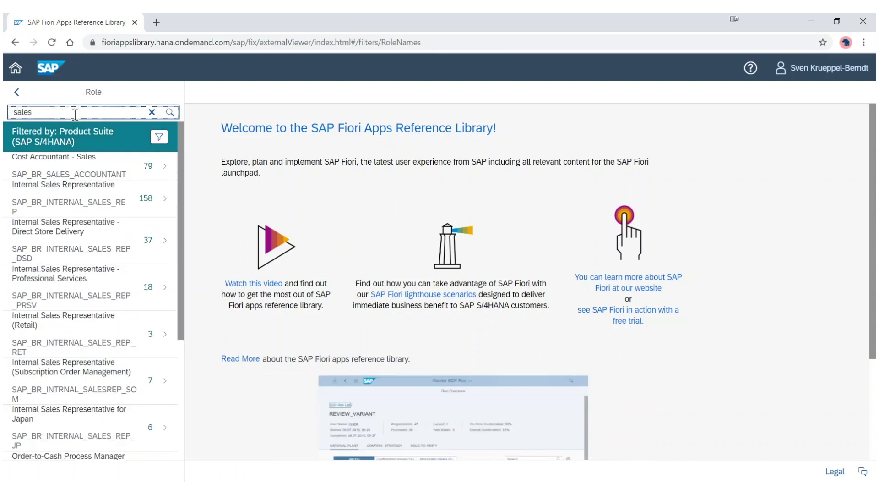
{"action": "left_click", "coordinate": [67, 207]}
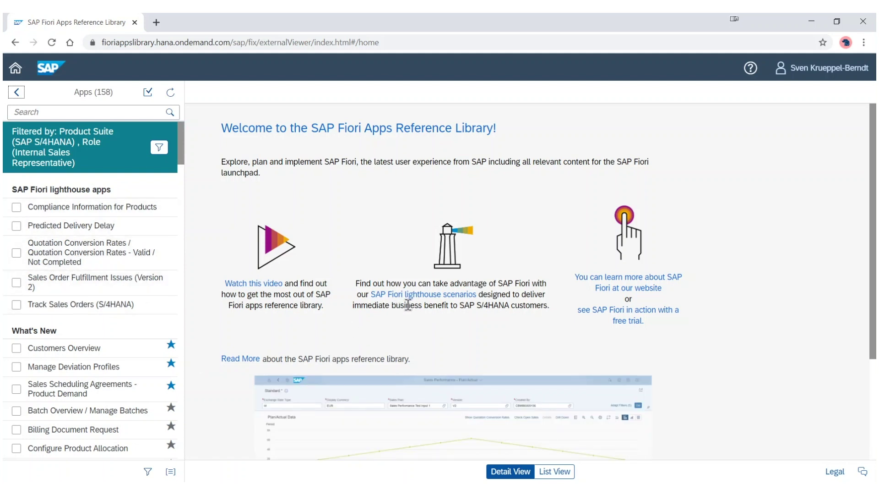
{"action": "left_click", "coordinate": [57, 288]}
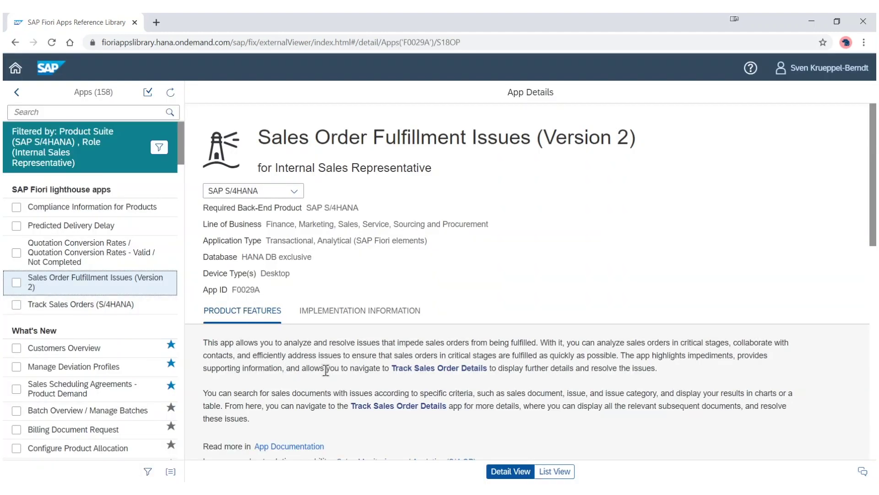
Step: Select Sales Order Fulfillment Issues (Version 2) and Track Sales Orders (S/4HANA), then aggregate their implementation information
{"action": "scroll", "coordinate": [325, 370], "scroll_direction": "down", "scroll_amount": 4}
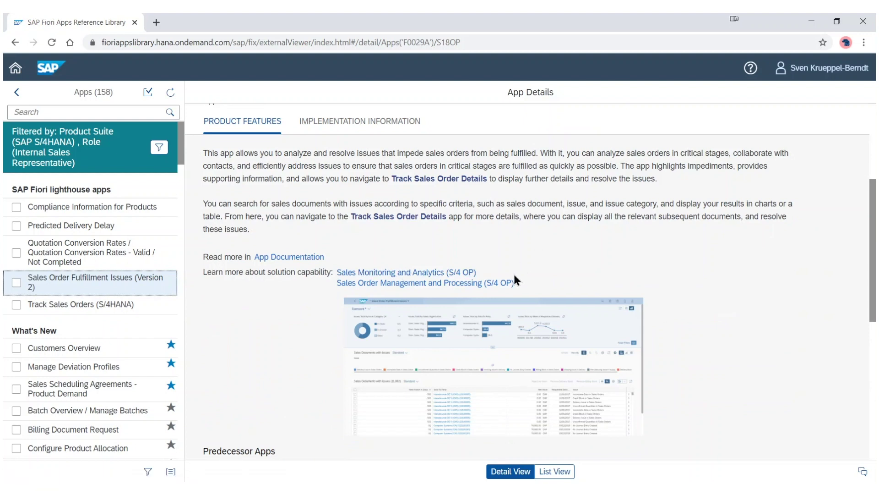
{"action": "scroll", "coordinate": [501, 303], "scroll_direction": "down", "scroll_amount": 4}
{"action": "scroll", "coordinate": [400, 270], "scroll_direction": "up", "scroll_amount": 4}
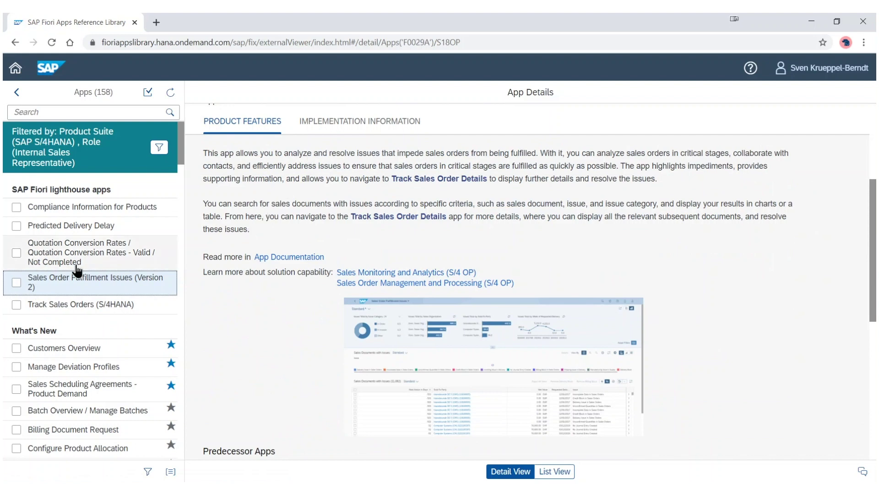
{"action": "left_click", "coordinate": [17, 282]}
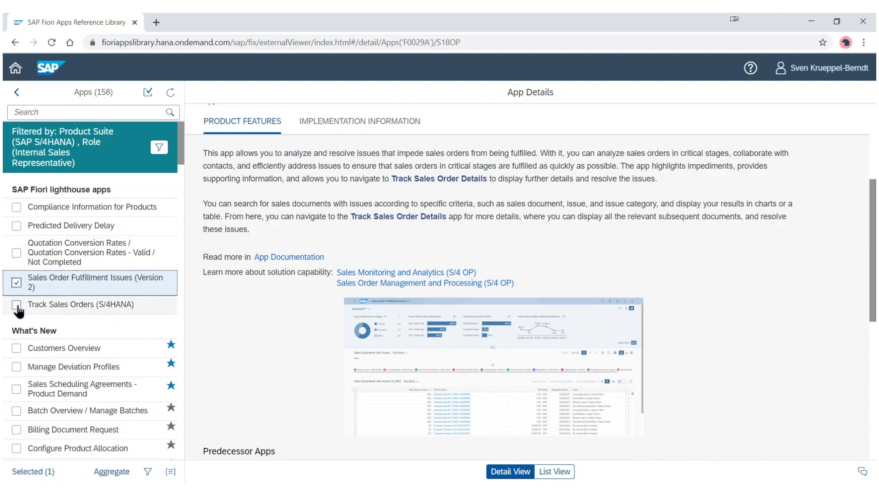
{"action": "left_click", "coordinate": [17, 305]}
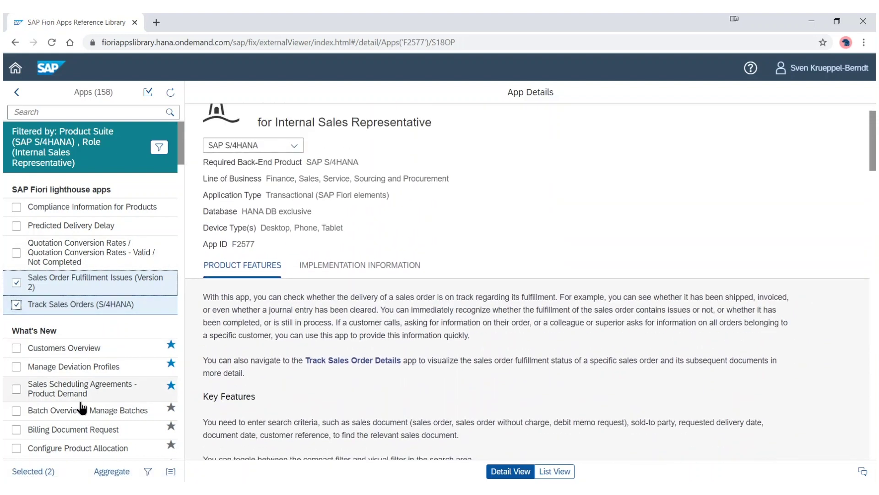
{"action": "left_click", "coordinate": [111, 472]}
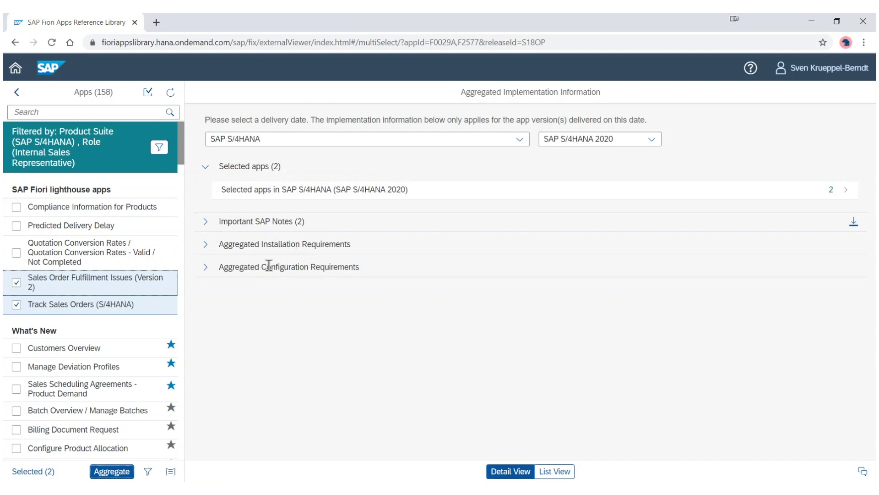
Step: Expand the aggregated configuration requirements and copy role IDs SAP_BR_INTERNAL_SALES_REP and SAP_BR_SALES_MANAGER
{"action": "left_click", "coordinate": [205, 267]}
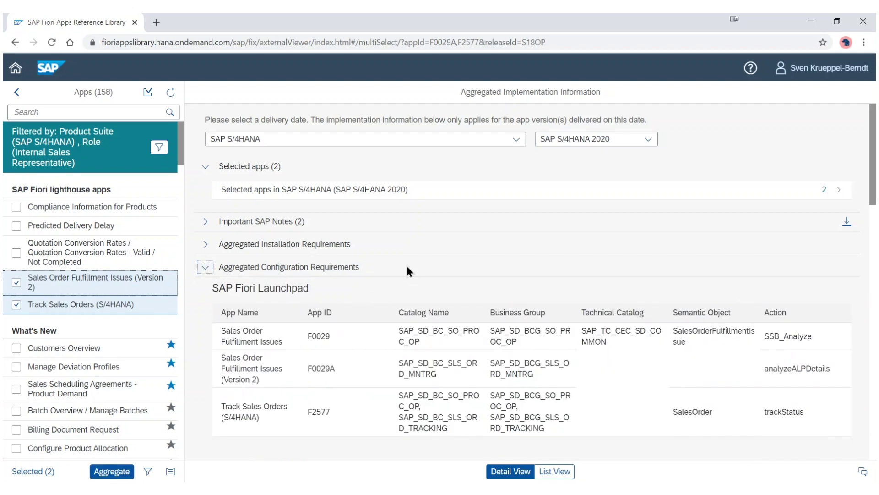
{"action": "scroll", "coordinate": [410, 267], "scroll_direction": "down", "scroll_amount": 4}
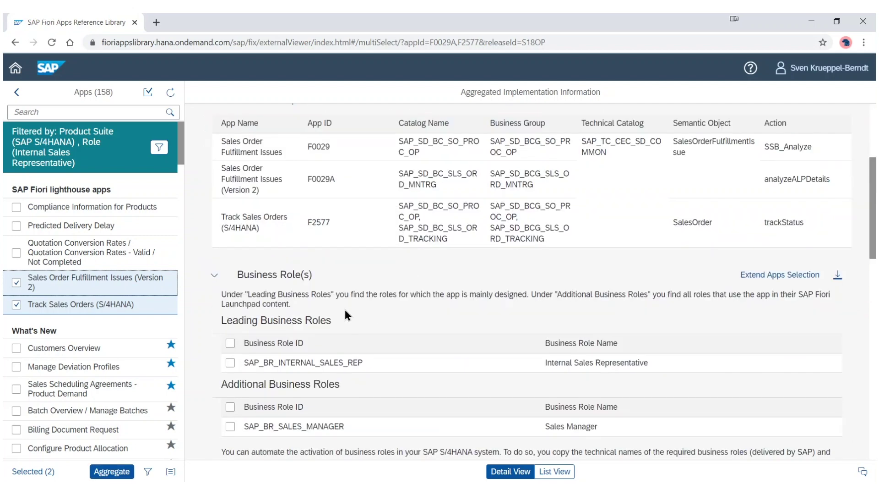
{"action": "left_click", "coordinate": [247, 362]}
{"action": "left_click_drag", "start_coordinate": [247, 362], "coordinate": [344, 403]}
{"action": "left_click_drag", "start_coordinate": [249, 426], "coordinate": [359, 430]}
{"action": "scroll", "coordinate": [415, 375], "scroll_direction": "down", "scroll_amount": 1}
{"action": "scroll", "coordinate": [415, 375], "scroll_direction": "down", "scroll_amount": 3}
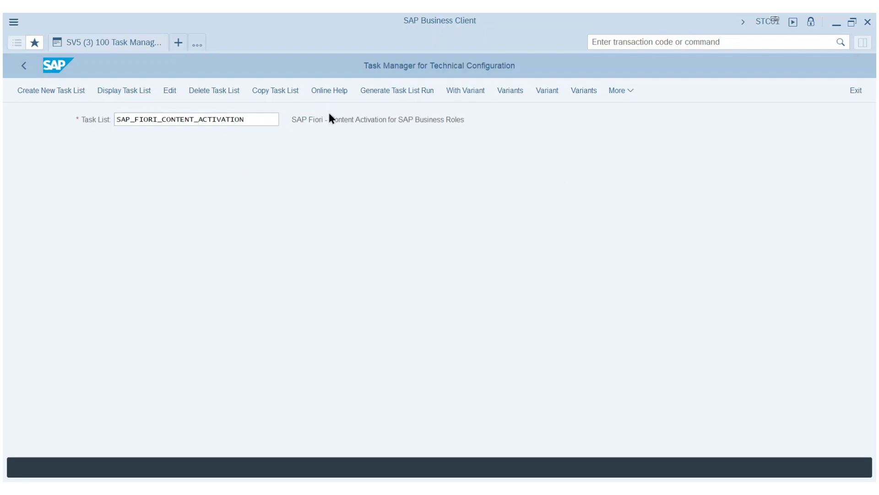
Step: Generate a new SAP_FIORI_CONTENT_ACTIVATION task list run and open its business role selection
{"action": "left_click", "coordinate": [385, 91]}
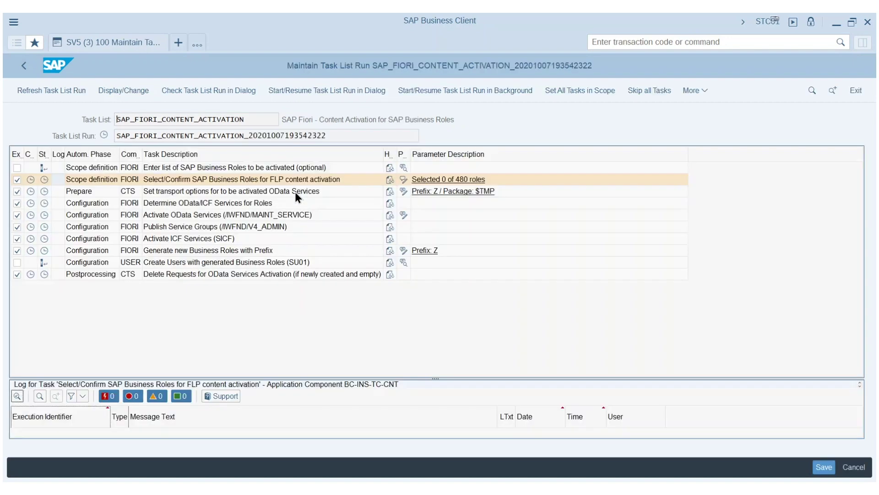
{"action": "left_click", "coordinate": [404, 181]}
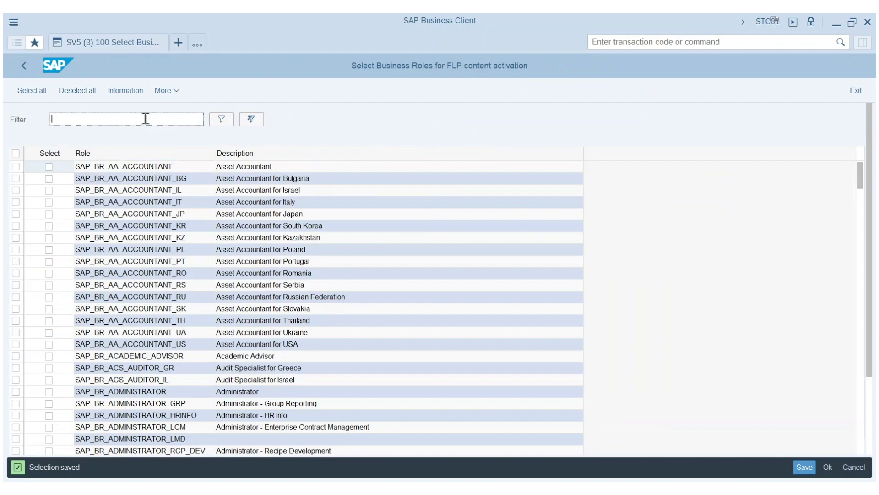
Step: Filter roles by *sales*, tick SAP_BR_SALES_MANAGER alongside the internal sales rep, and return
{"action": "type", "text": "*sa"}
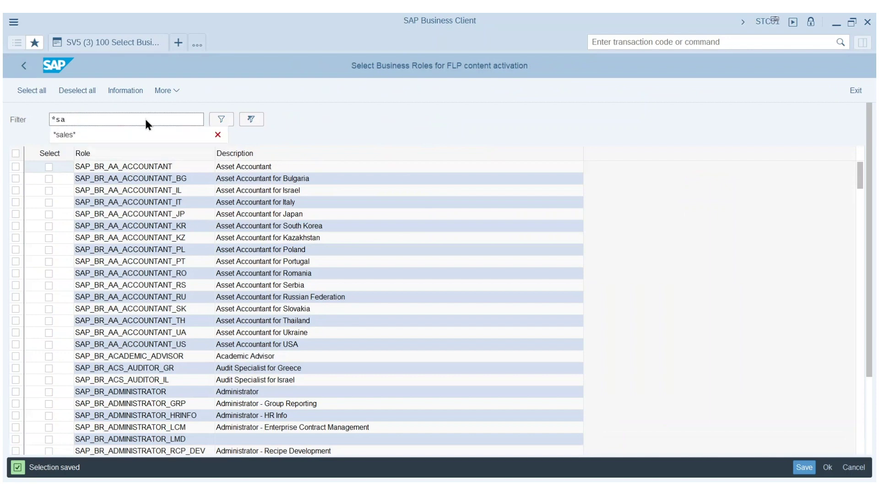
{"action": "type", "text": "les*"}
{"action": "key", "text": "Return"}
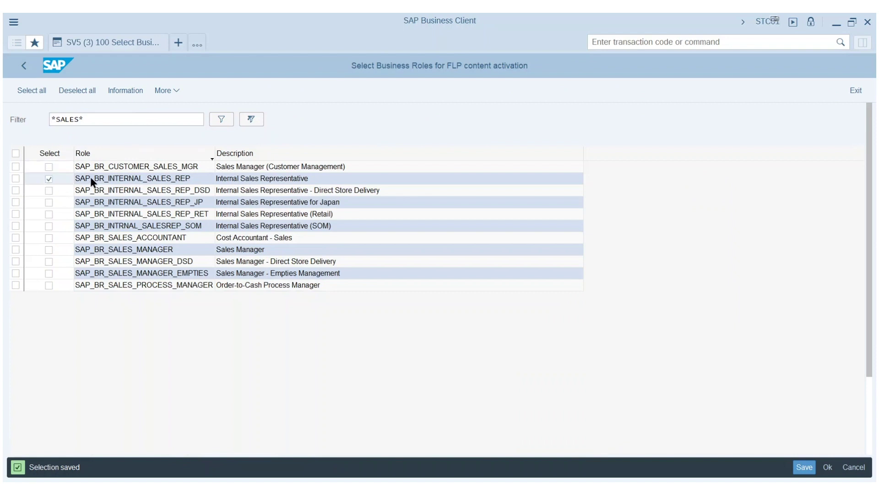
{"action": "left_click", "coordinate": [49, 249]}
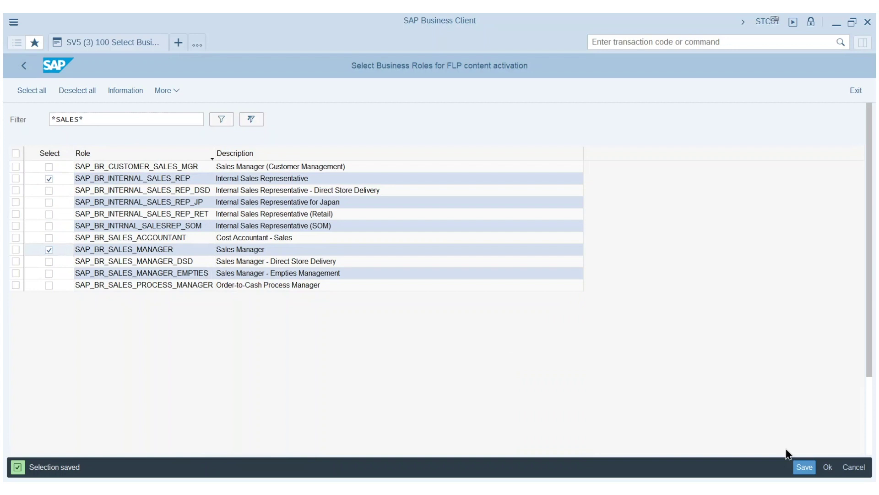
{"action": "left_click", "coordinate": [32, 65]}
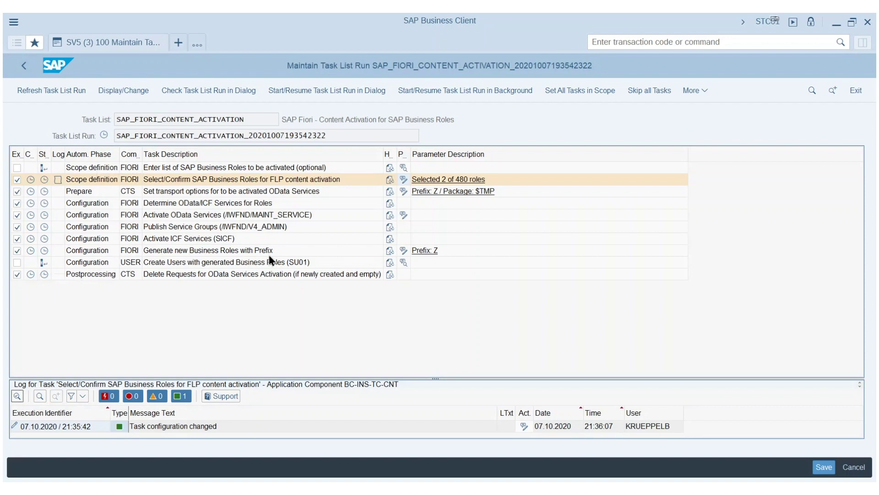
Step: Change the generated business role prefix from Z to D and save
{"action": "left_click", "coordinate": [404, 254]}
{"action": "left_click_drag", "start_coordinate": [197, 137], "coordinate": [138, 137]}
{"action": "type", "text": "D"}
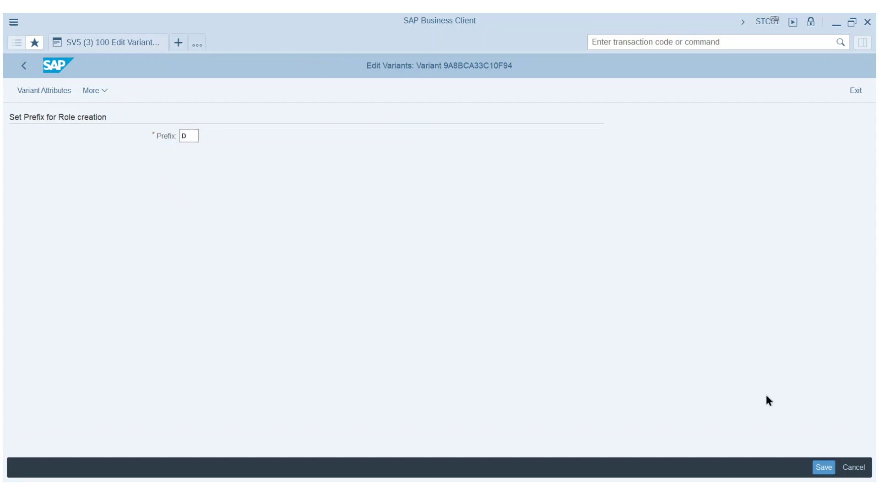
{"action": "left_click", "coordinate": [821, 464]}
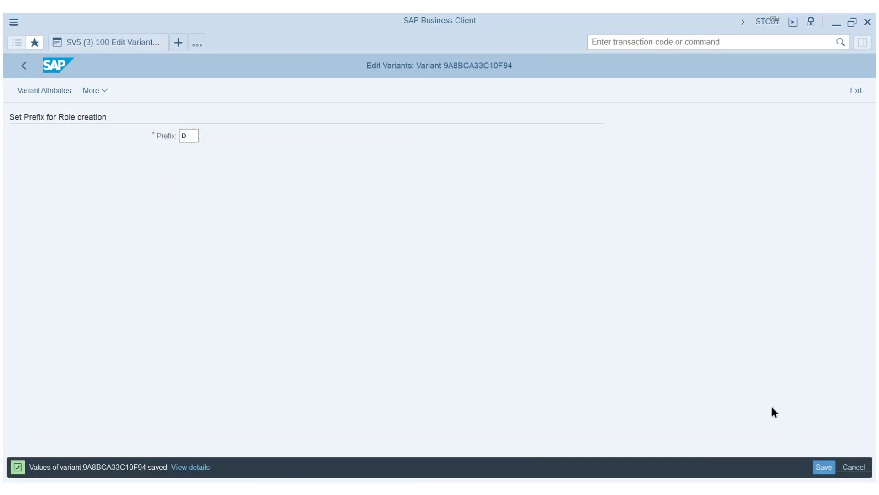
{"action": "left_click", "coordinate": [18, 67]}
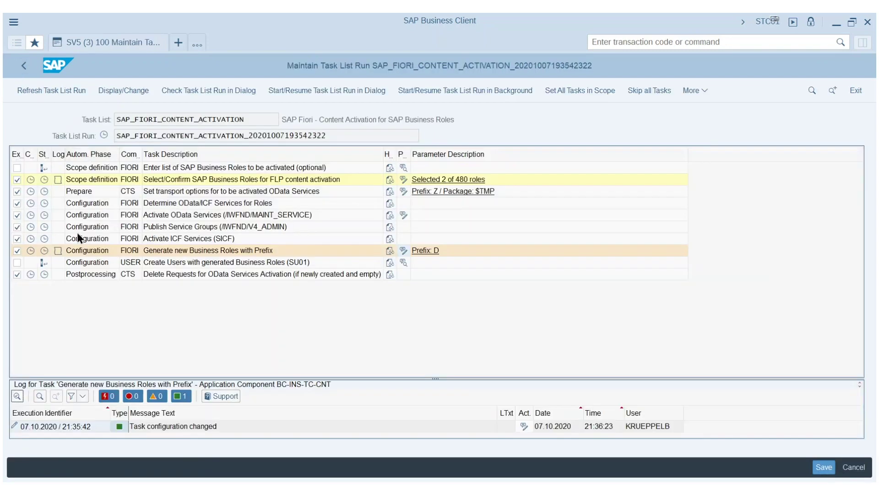
Step: Include the user-creation task, setting user prefix D and entering and repeating the password
{"action": "left_click", "coordinate": [17, 261]}
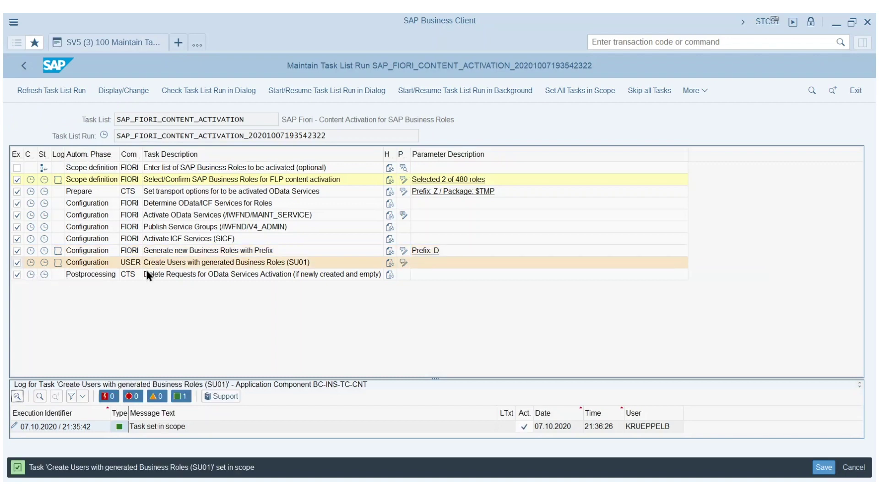
{"action": "left_click", "coordinate": [403, 263]}
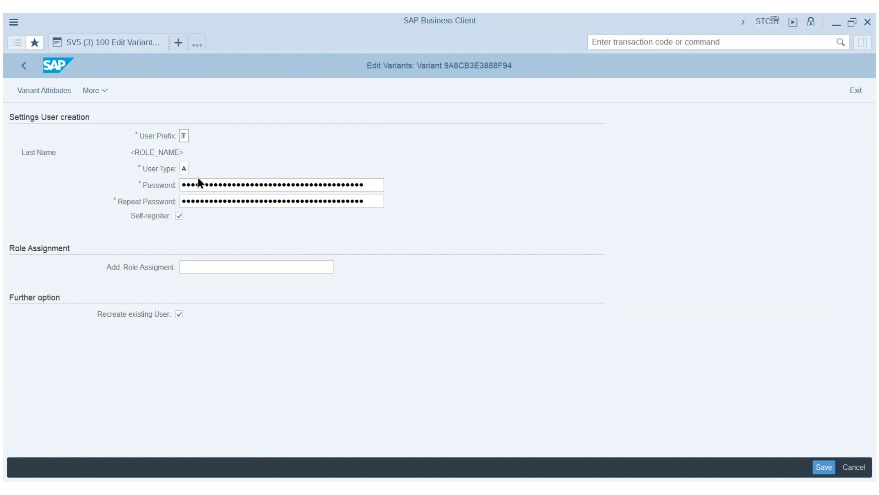
{"action": "type", "text": "D"}
{"action": "left_click", "coordinate": [198, 182]}
{"action": "type", "text": "****"}
{"action": "key", "text": "Tab"}
{"action": "type", "text": "*******"}
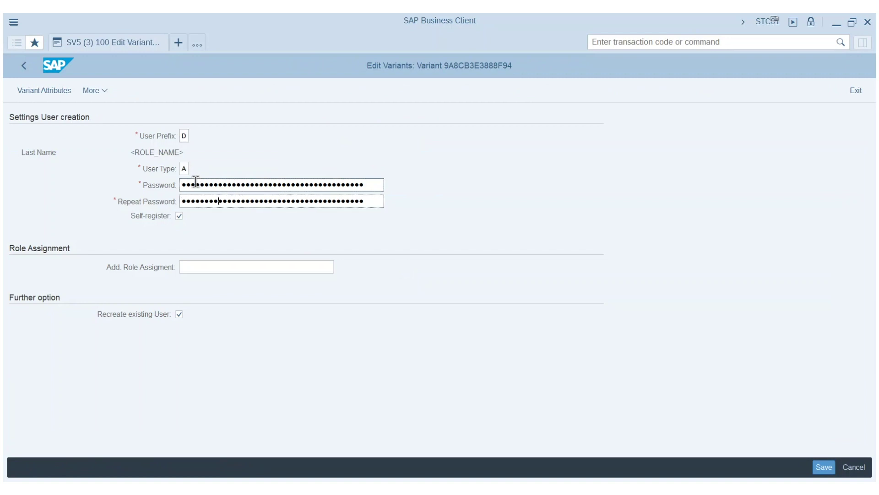
Step: Add role Z_FIORI_FOUNDATION_USER to the user-creation variant and save its values
{"action": "left_click", "coordinate": [190, 266]}
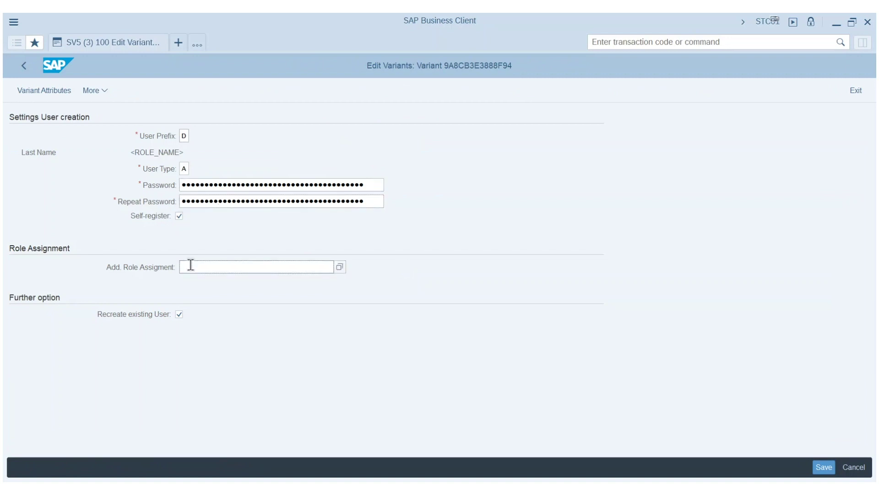
{"action": "type", "text": "Z_"}
{"action": "key", "text": "Return"}
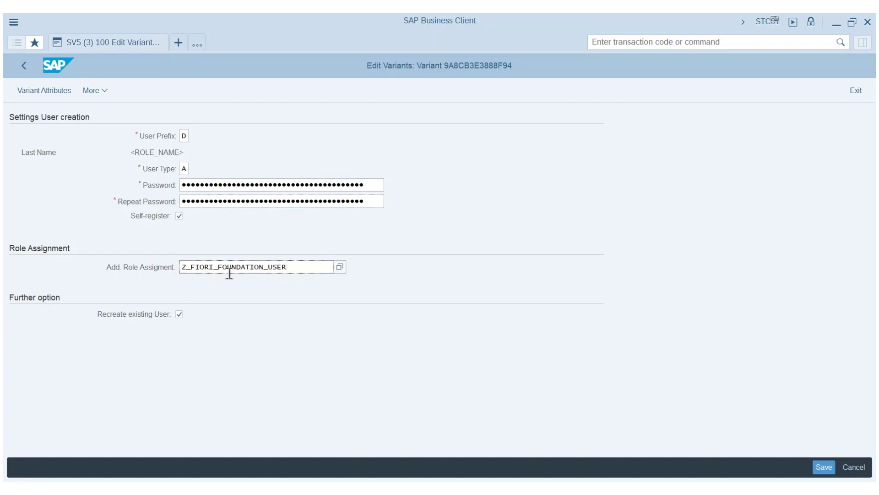
{"action": "left_click", "coordinate": [823, 465]}
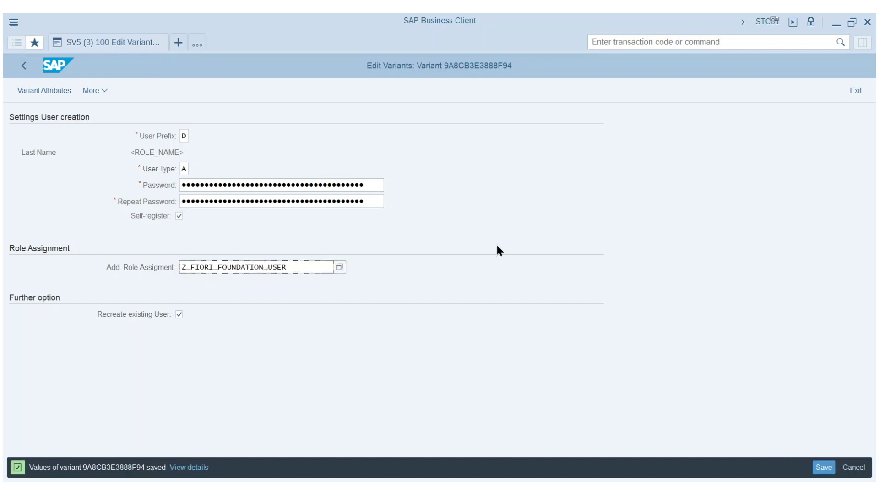
{"action": "left_click", "coordinate": [31, 67]}
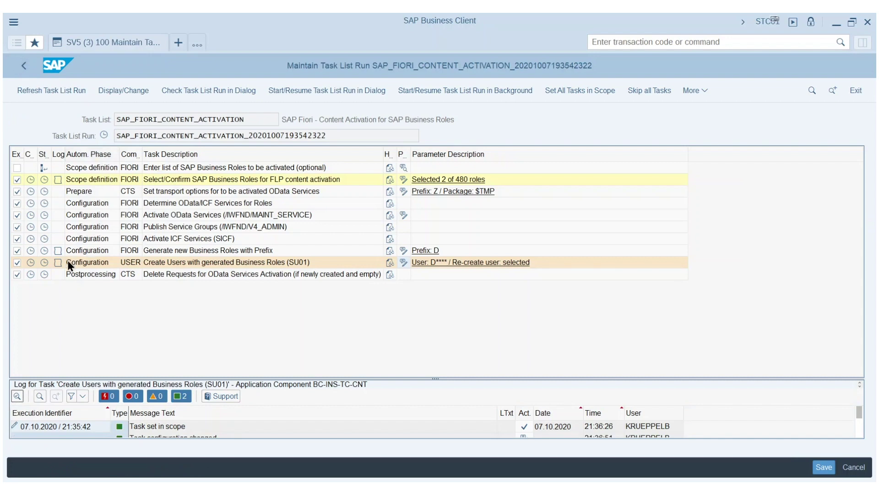
Step: Enlarge the task log and run the task list in dialog until it finishes with warnings
{"action": "left_click_drag", "start_coordinate": [422, 377], "coordinate": [412, 328]}
{"action": "left_click", "coordinate": [338, 90]}
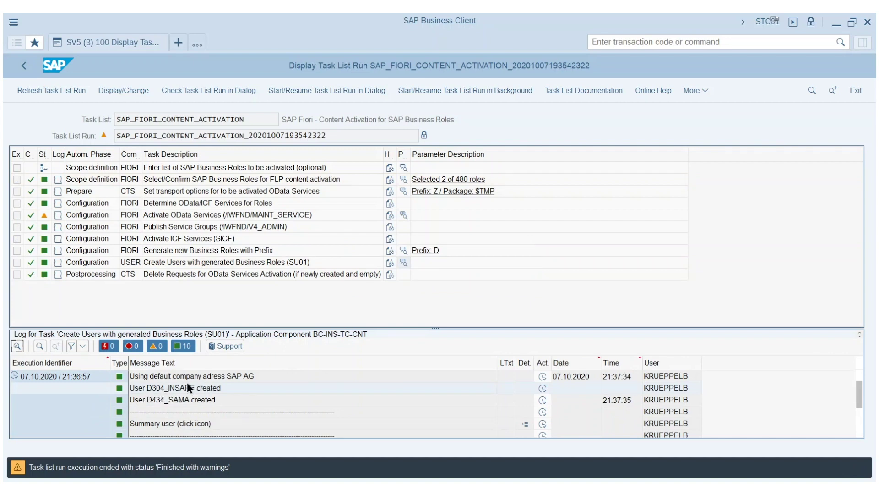
{"action": "mouse_move", "coordinate": [206, 483]}
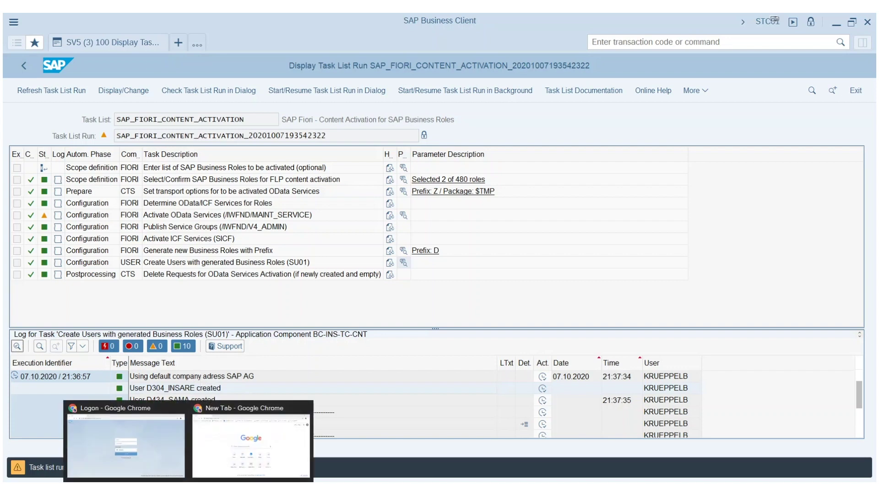
Step: Log on to the Fiori launchpad with the generated user name and its password
{"action": "left_click", "coordinate": [171, 453]}
{"action": "left_click", "coordinate": [374, 201]}
{"action": "type", "text": "D304_INSARE"}
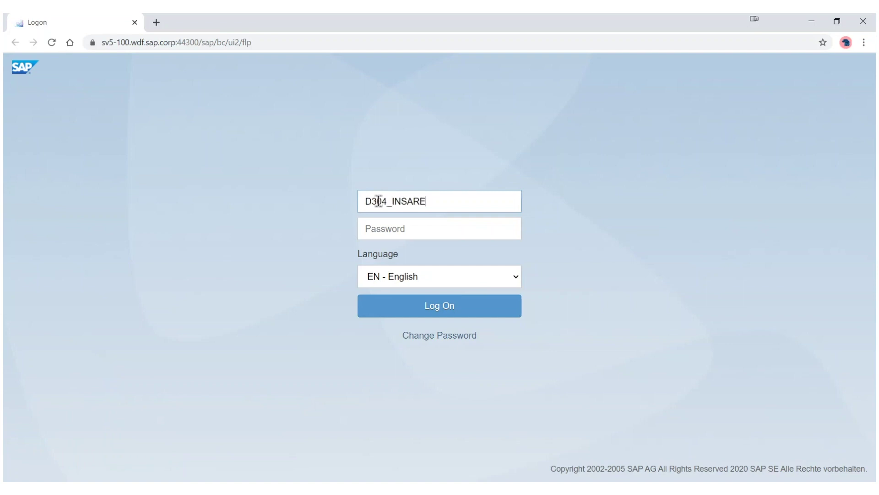
{"action": "key", "text": "Tab"}
{"action": "left_click", "coordinate": [422, 306]}
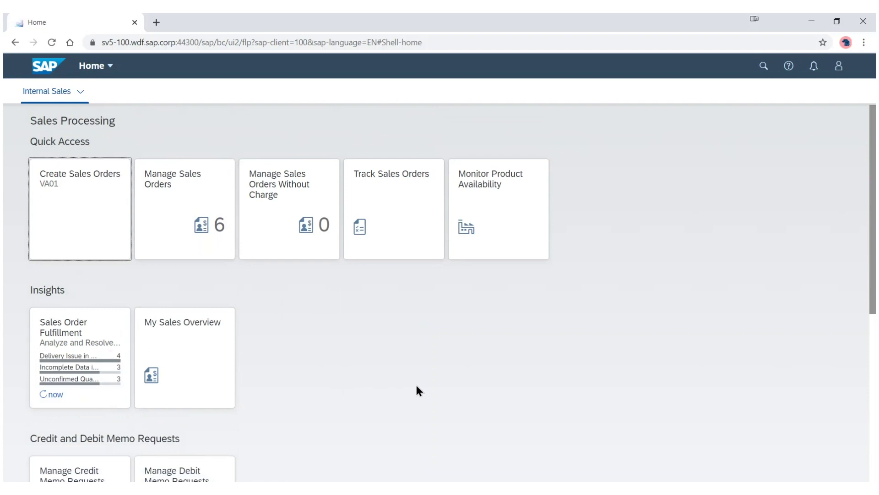
Step: List sales orders in Manage Sales Orders and open sales order 4
{"action": "left_click", "coordinate": [192, 226]}
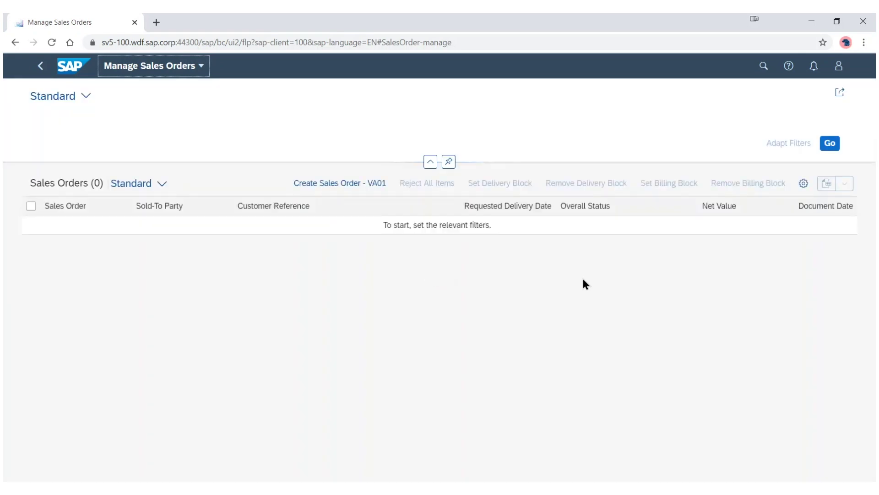
{"action": "left_click", "coordinate": [830, 179]}
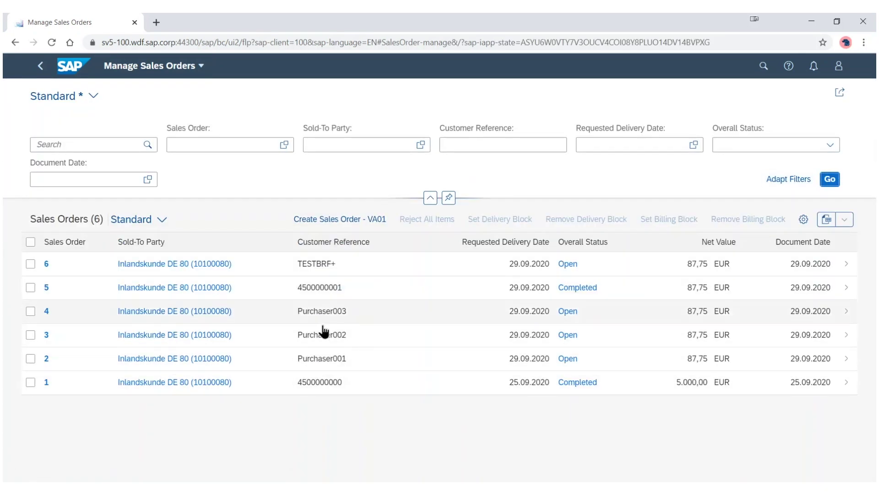
{"action": "left_click", "coordinate": [368, 316]}
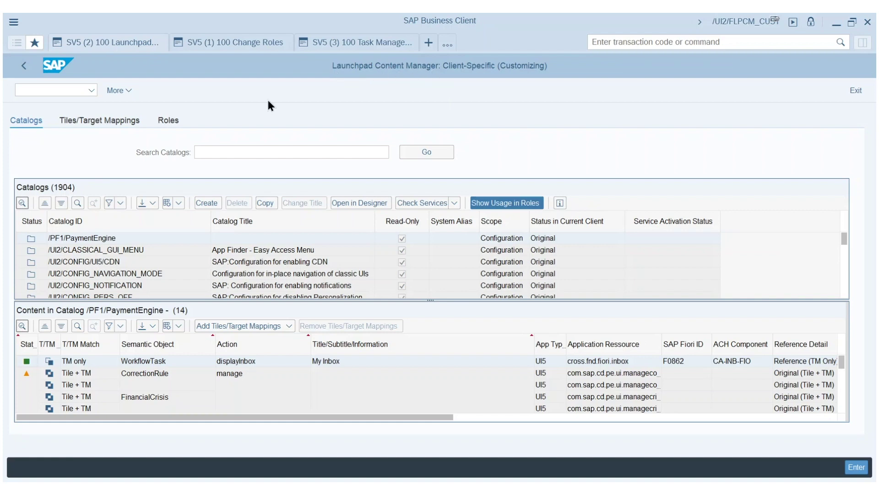
Step: Search catalogs for debit memo and select SAP_SD_BC_DMR_PROC
{"action": "left_click", "coordinate": [256, 151]}
{"action": "type", "text": "de"}
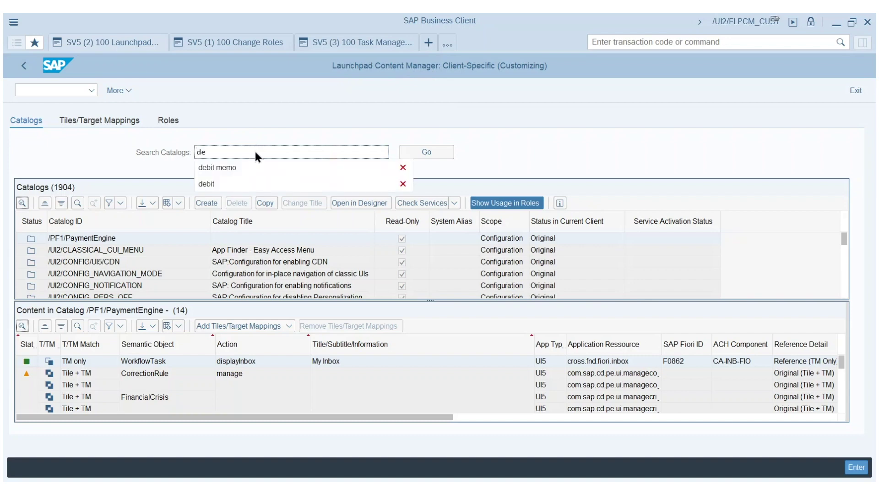
{"action": "left_click", "coordinate": [229, 167]}
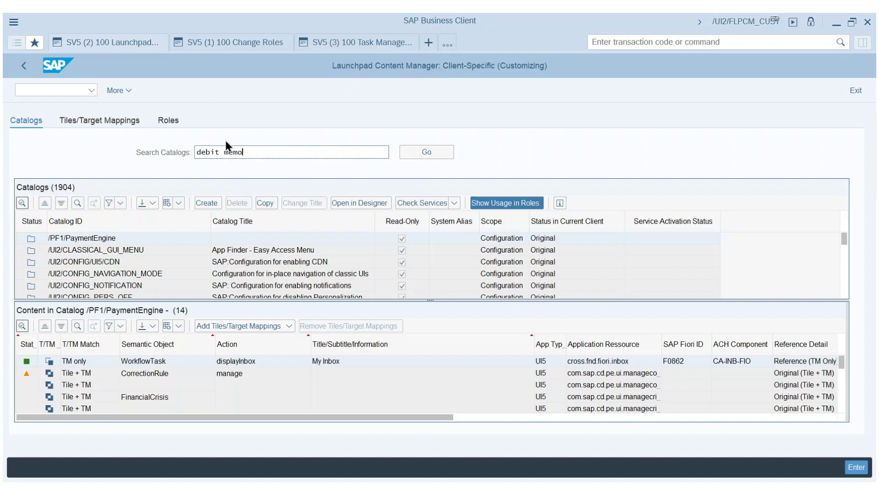
{"action": "left_click", "coordinate": [433, 154]}
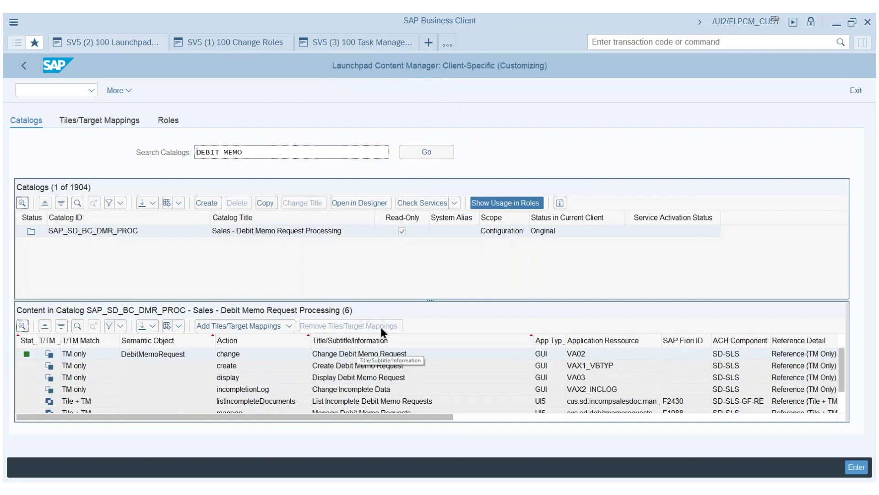
{"action": "left_click_drag", "start_coordinate": [430, 302], "coordinate": [429, 274]}
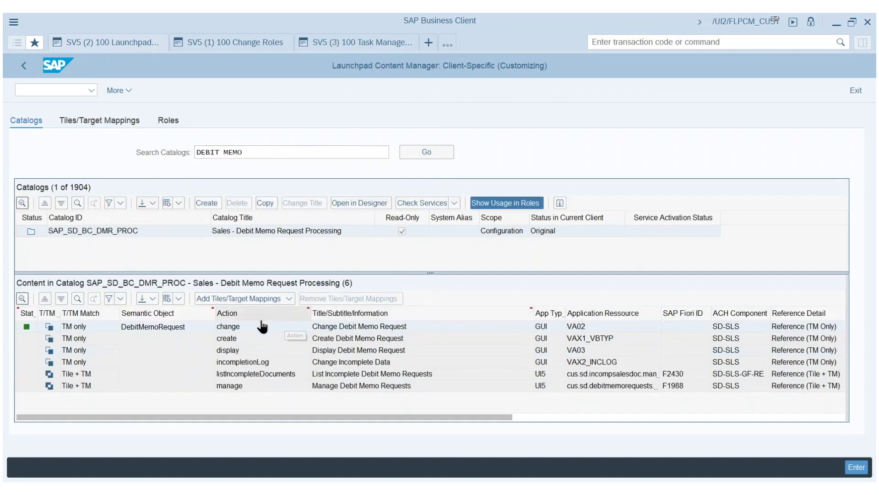
{"action": "left_click", "coordinate": [108, 231]}
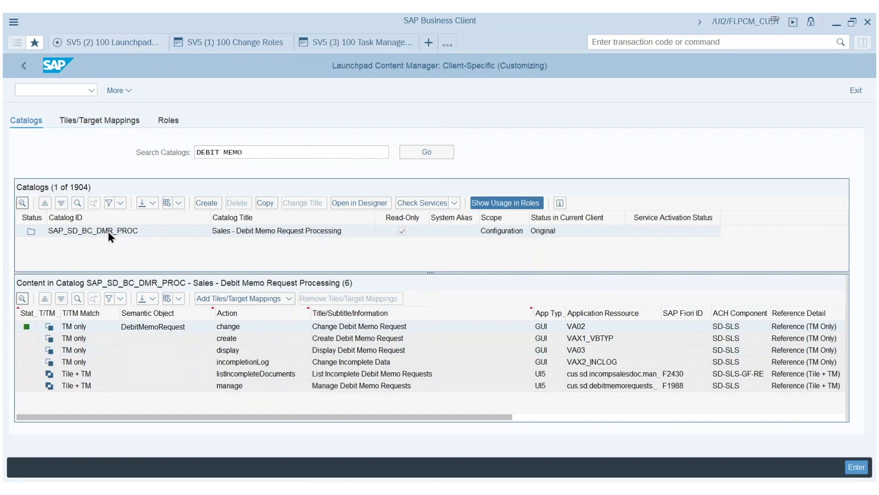
Step: Copy the catalog under new ID Z_DEBIT_MEMO_PROCESSING
{"action": "left_click", "coordinate": [262, 203]}
{"action": "left_click_drag", "start_coordinate": [255, 219], "coordinate": [135, 246]}
{"action": "type", "text": "Z_DEBIT_MEMO_PROCESSING"}
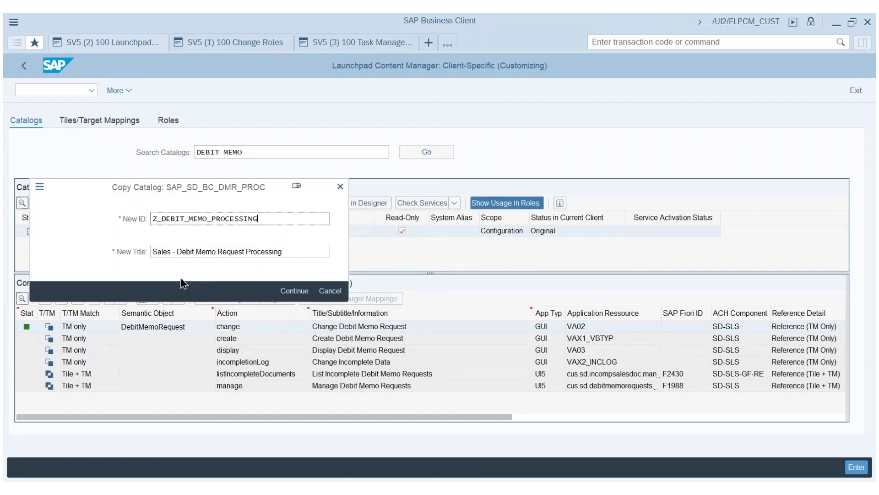
{"action": "left_click", "coordinate": [288, 292]}
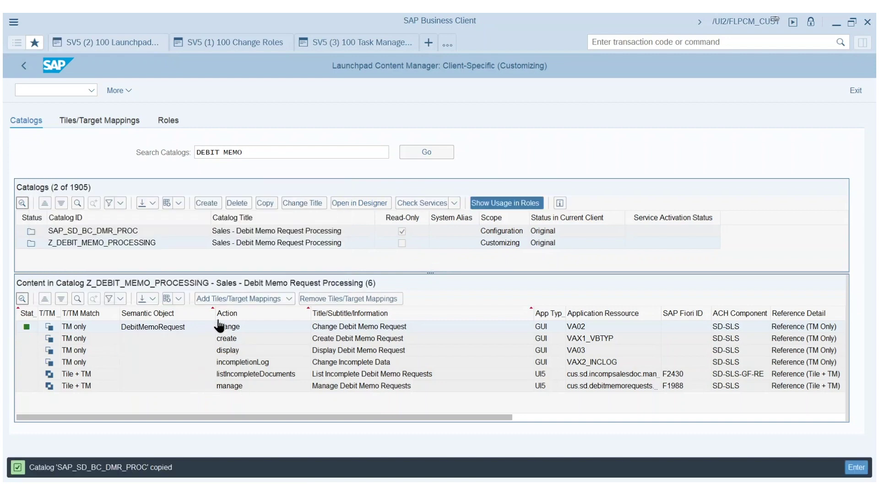
{"action": "left_click", "coordinate": [223, 301]}
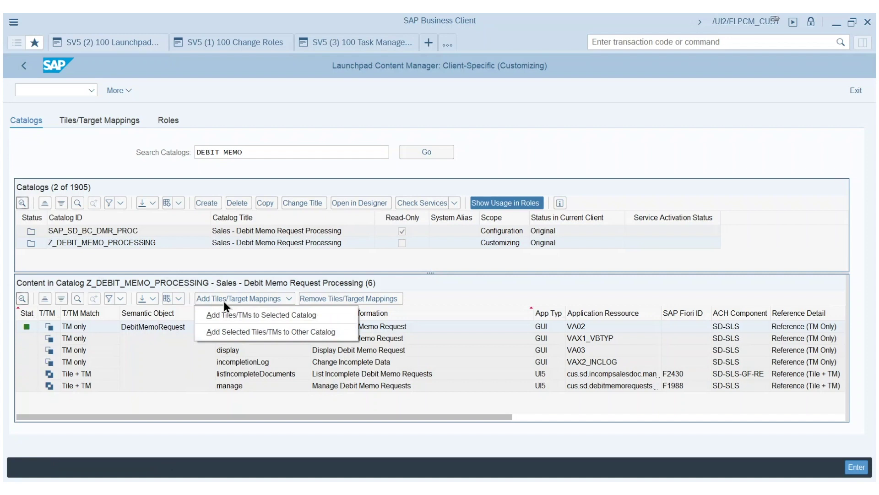
Step: Add debit memo tiles and target mappings as references to Z_DEBIT_MEMO_PROCESSING
{"action": "left_click", "coordinate": [225, 316]}
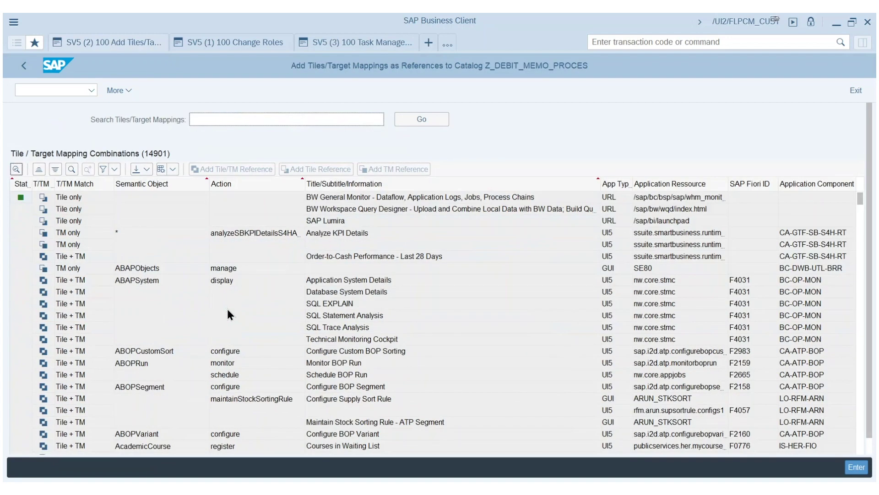
{"action": "type", "text": "deb"}
{"action": "key", "text": "Down"}
{"action": "key", "text": "Return"}
{"action": "left_click", "coordinate": [419, 122]}
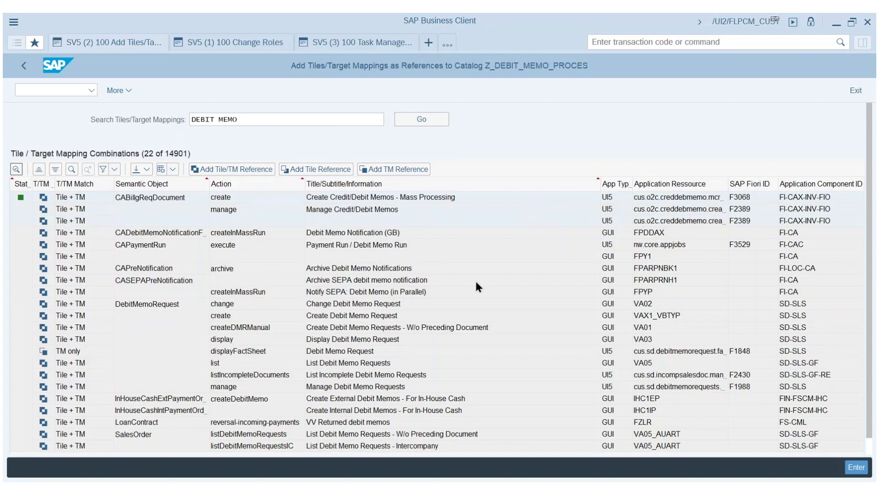
{"action": "left_click", "coordinate": [228, 167]}
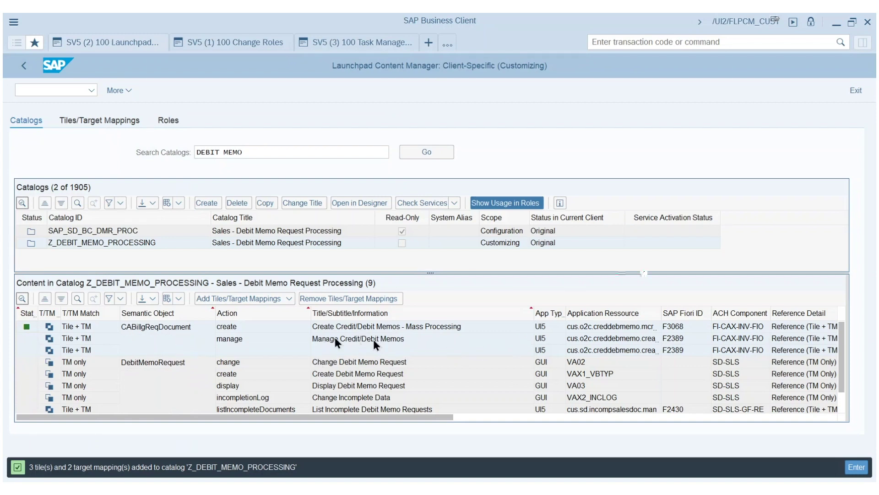
Step: Add tile catalog Z_DEBIT_MEMO_PROCESSING to the Z_BR_DEBIT_MEMO_SPECIALIST role menu and save the role
{"action": "left_click", "coordinate": [224, 42]}
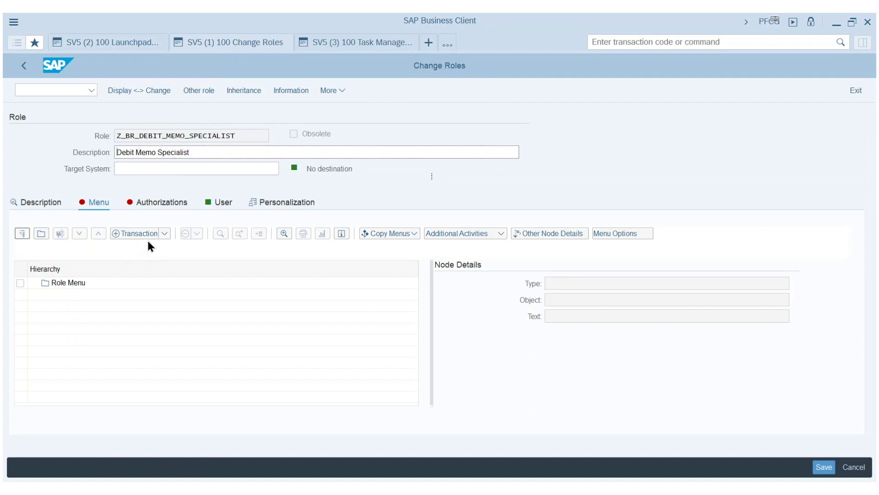
{"action": "left_click", "coordinate": [164, 234]}
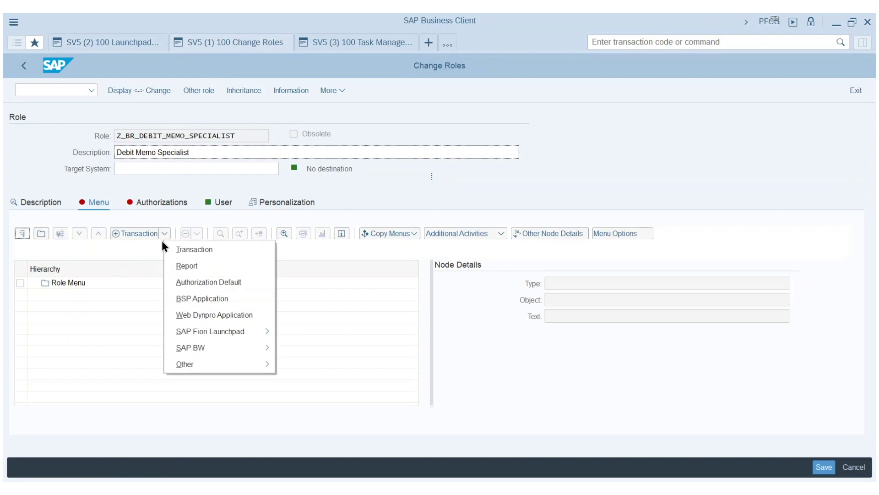
{"action": "mouse_move", "coordinate": [183, 329]}
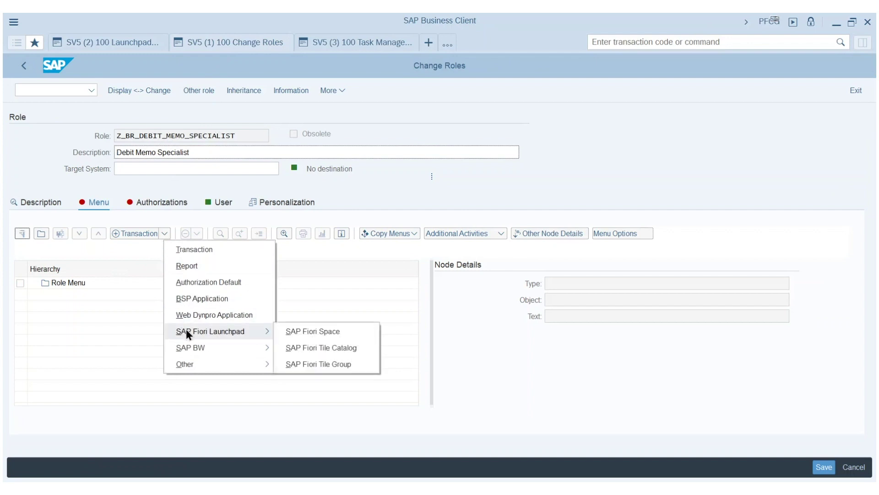
{"action": "left_click", "coordinate": [329, 346]}
{"action": "left_click", "coordinate": [187, 383]}
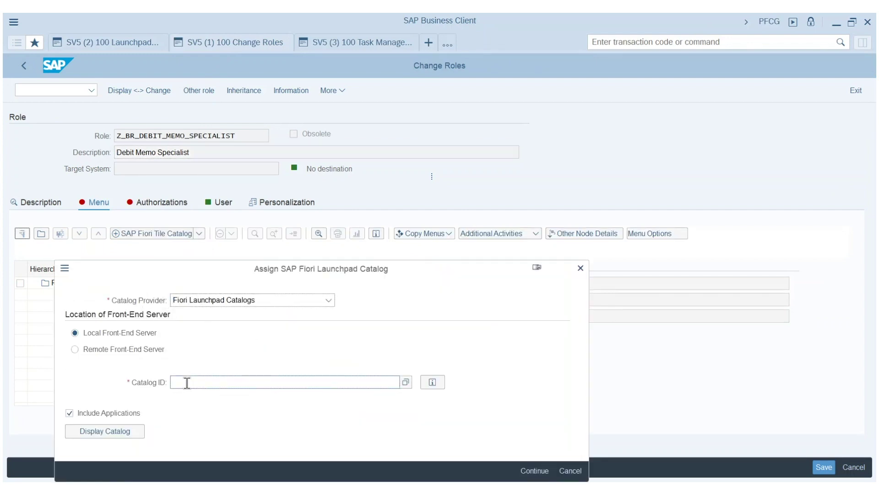
{"action": "key", "text": "ctrl+v"}
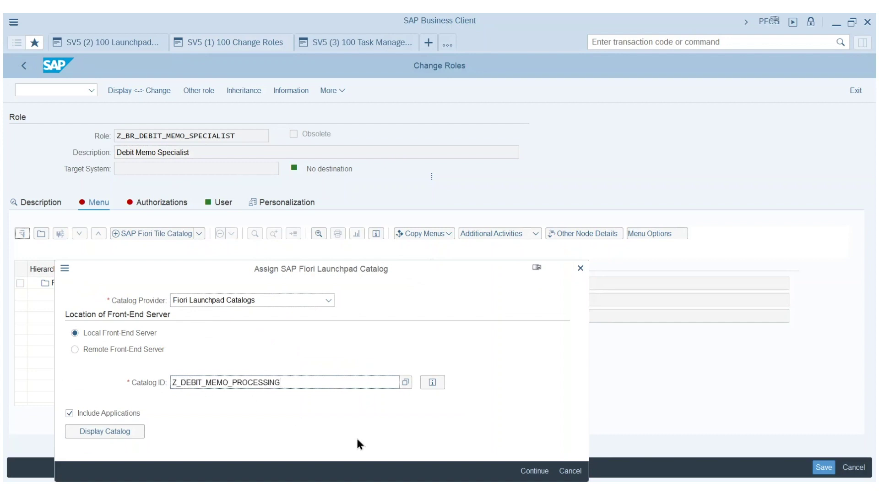
{"action": "left_click", "coordinate": [535, 471]}
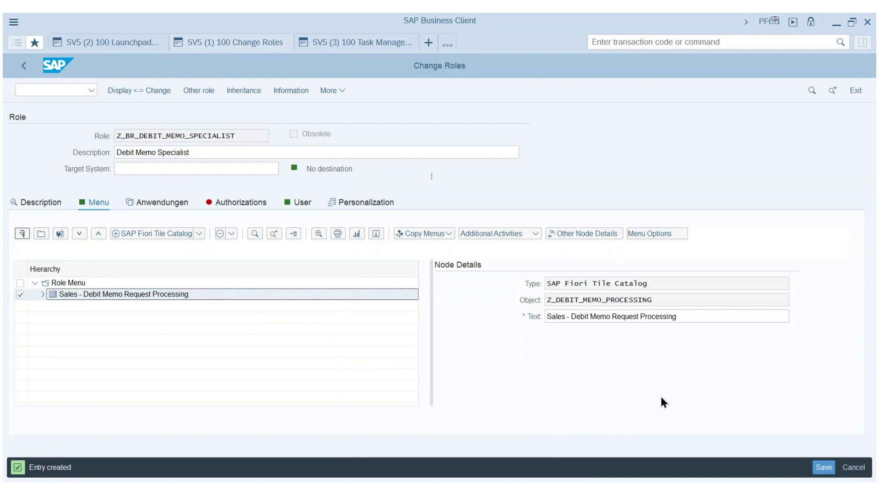
{"action": "left_click", "coordinate": [819, 467]}
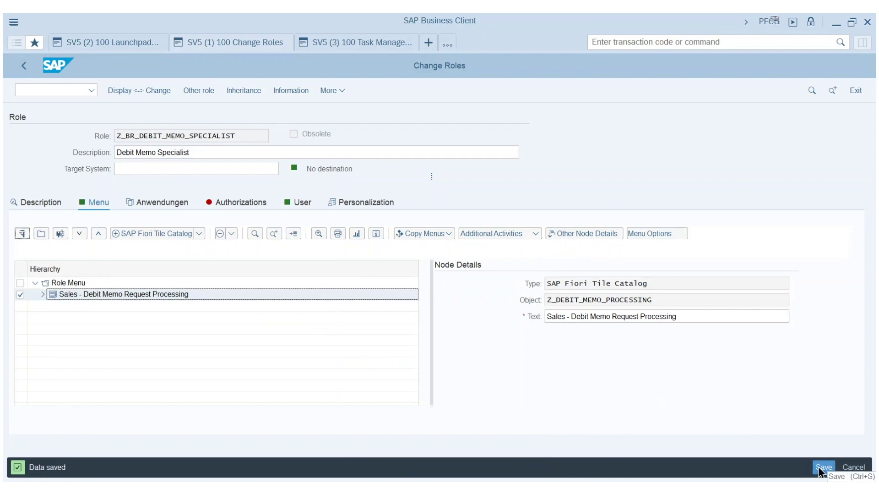
{"action": "left_click", "coordinate": [109, 42]}
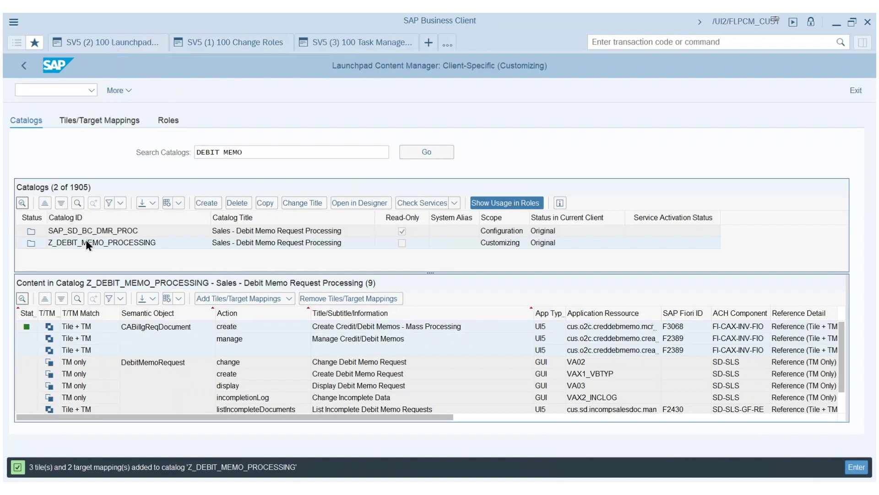
Step: List roles containing Z_DEBIT_MEMO_PROCESSING, refresh the roles view and search for 'debit'
{"action": "left_click", "coordinate": [498, 204]}
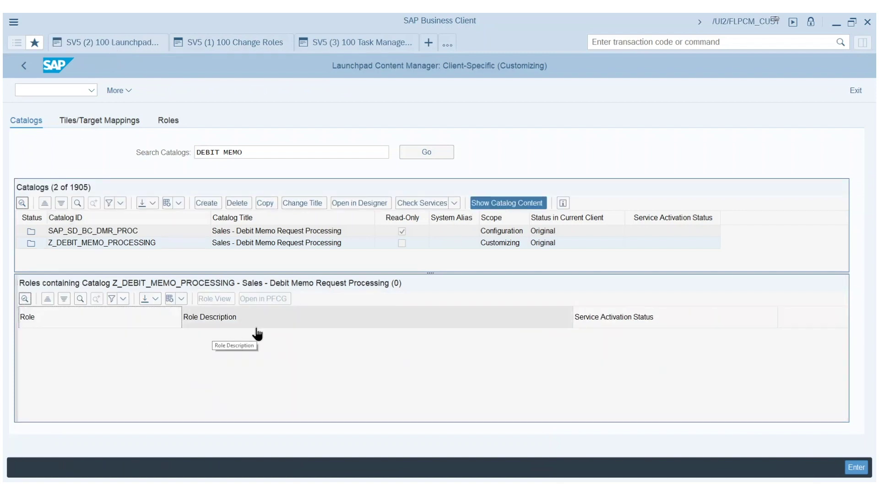
{"action": "left_click", "coordinate": [169, 121]}
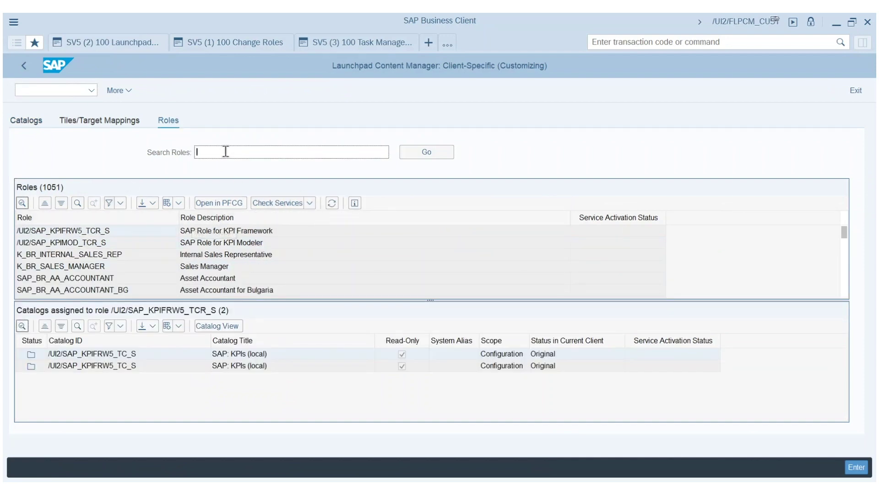
{"action": "left_click", "coordinate": [332, 204]}
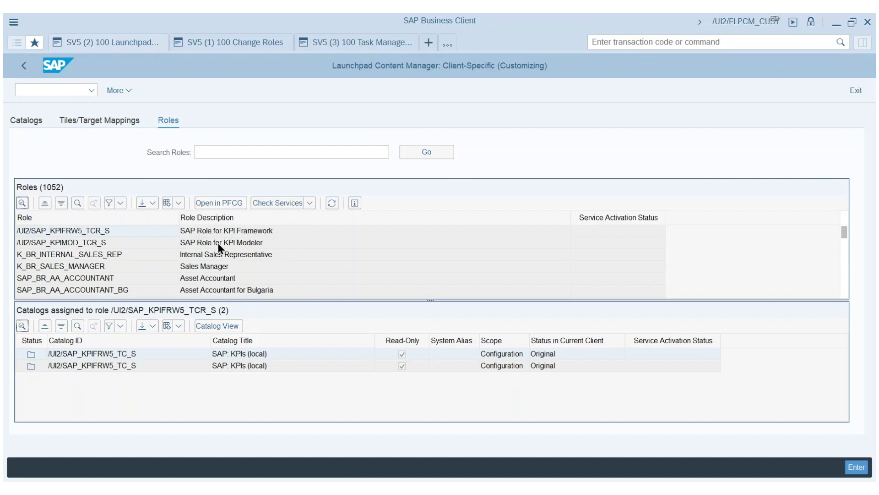
{"action": "left_click", "coordinate": [230, 155]}
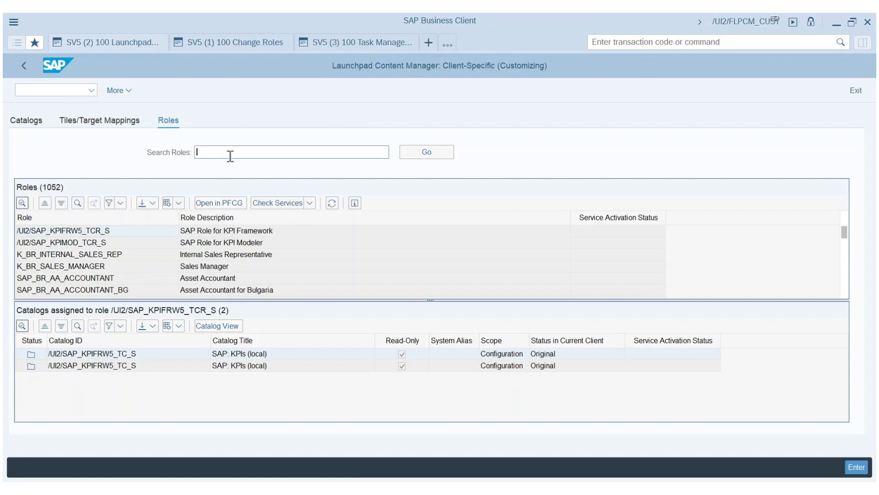
{"action": "type", "text": "debit"}
{"action": "key", "text": "Return"}
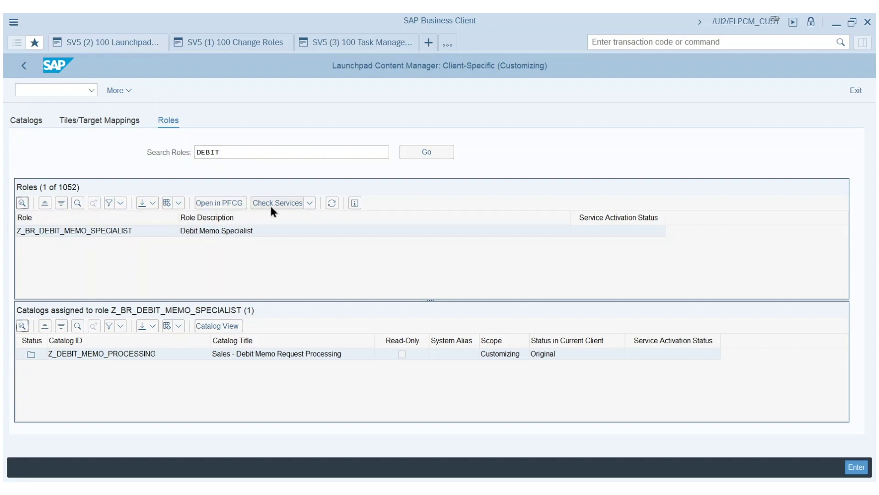
Step: Run Check Services for role Z_BR_DEBIT_MEMO_SPECIALIST, revealing not all services are active
{"action": "left_click", "coordinate": [310, 204]}
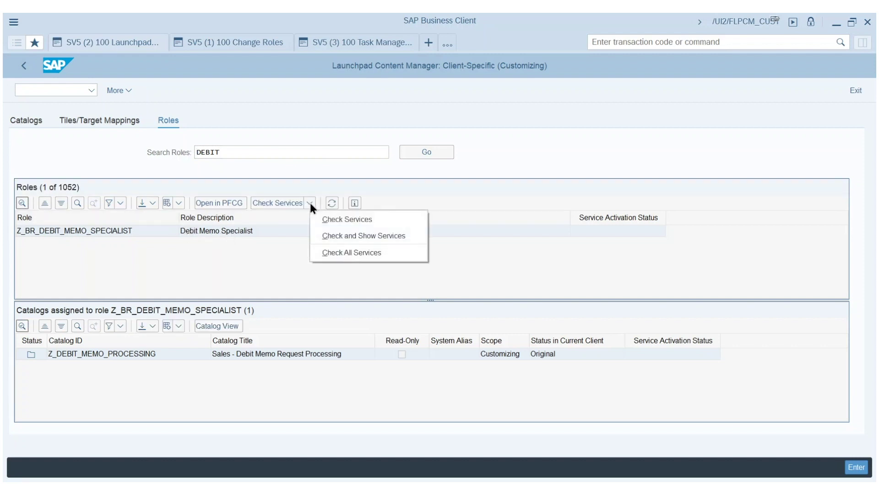
{"action": "left_click", "coordinate": [364, 218]}
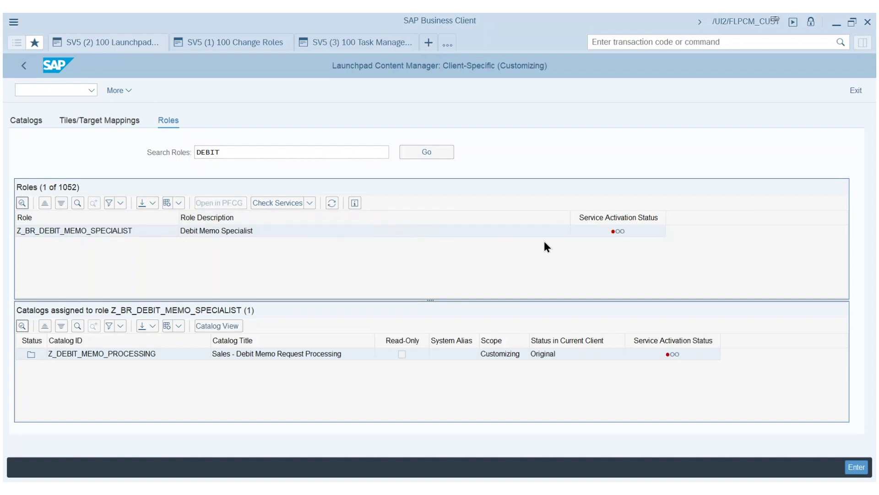
{"action": "mouse_move", "coordinate": [610, 232]}
Step: Show the nine entries of catalog Z_DEBIT_MEMO_PROCESSING and scroll across to their Service Activation Status
{"action": "left_click", "coordinate": [207, 328]}
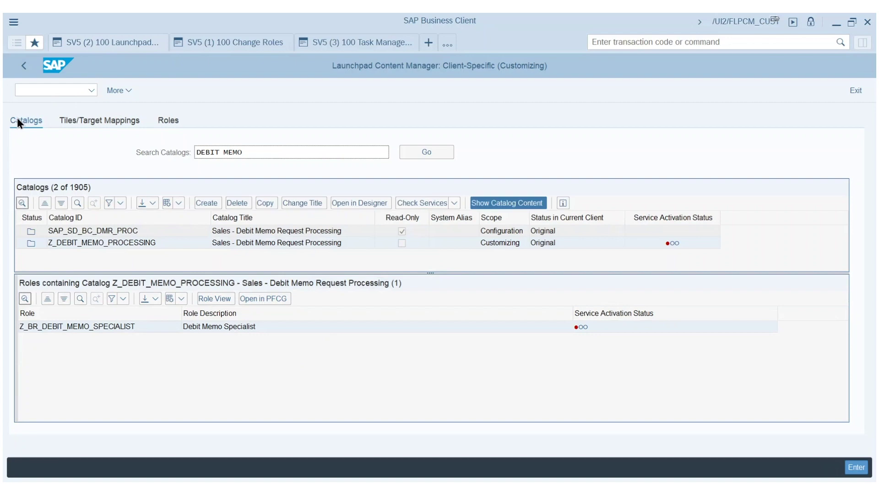
{"action": "left_click", "coordinate": [506, 204]}
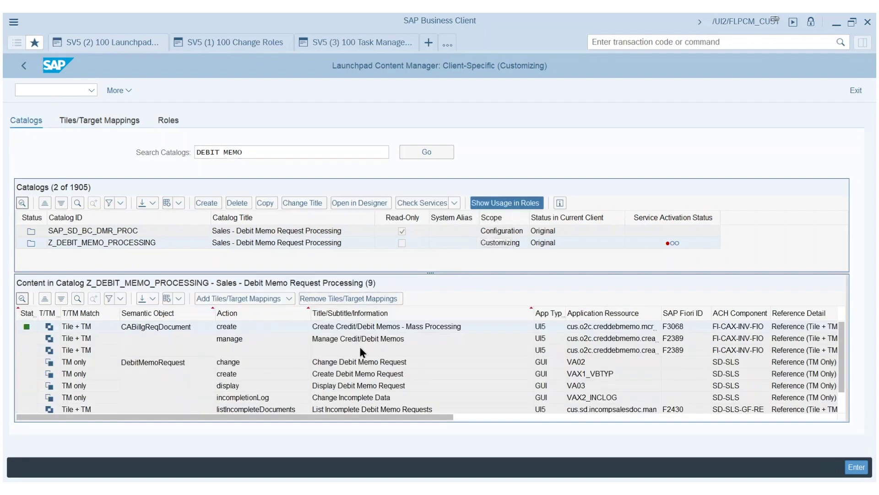
{"action": "left_click_drag", "start_coordinate": [303, 415], "coordinate": [685, 416]}
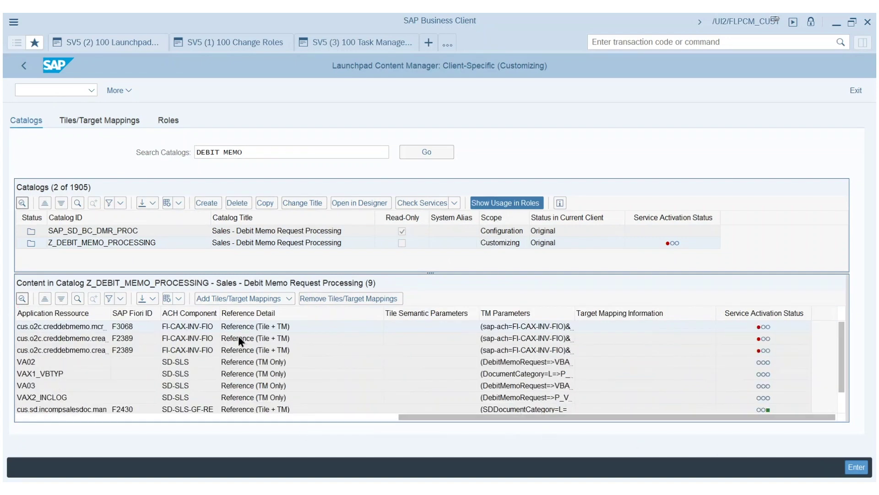
{"action": "mouse_move", "coordinate": [752, 351]}
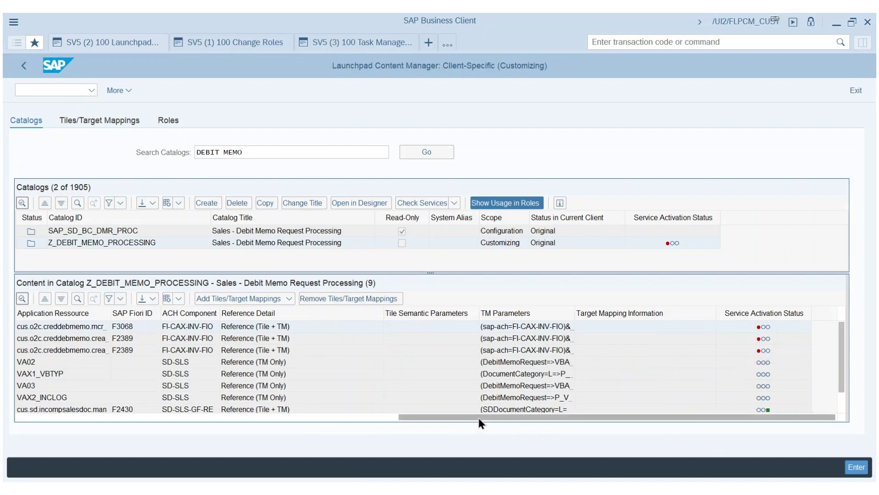
{"action": "left_click_drag", "start_coordinate": [479, 418], "coordinate": [17, 389]}
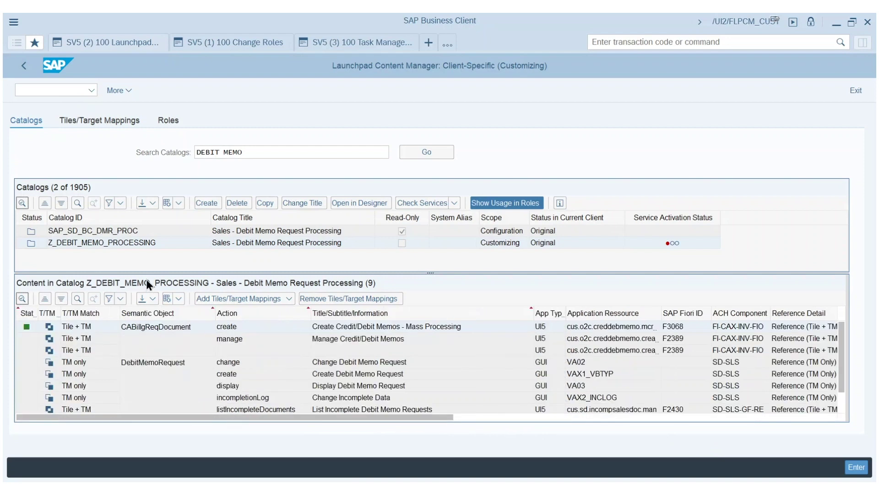
Step: Run SAP_FIORI_FCM_CONTENT_ACTIVATION for role Z_BR_DEBIT_MEMO_SPECIALIST, chosen via a *debit* filter, to successful completion
{"action": "left_click", "coordinate": [369, 45]}
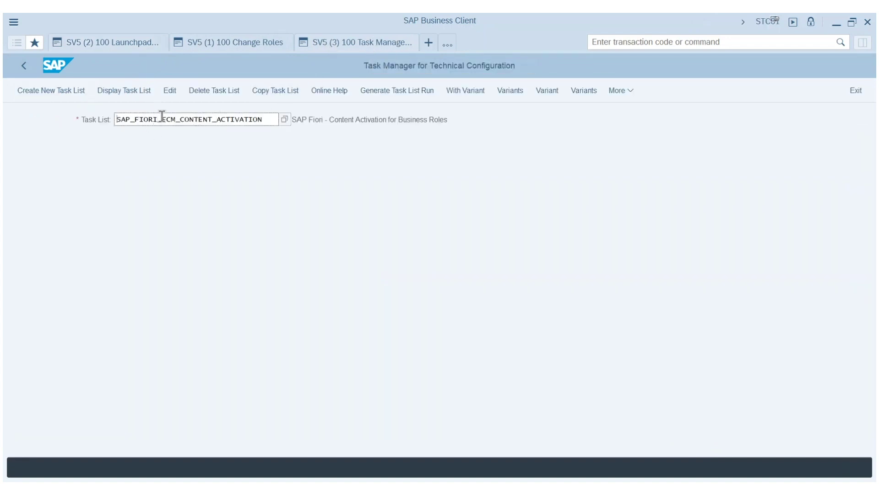
{"action": "left_click_drag", "start_coordinate": [165, 118], "coordinate": [175, 119]}
{"action": "left_click", "coordinate": [391, 91]}
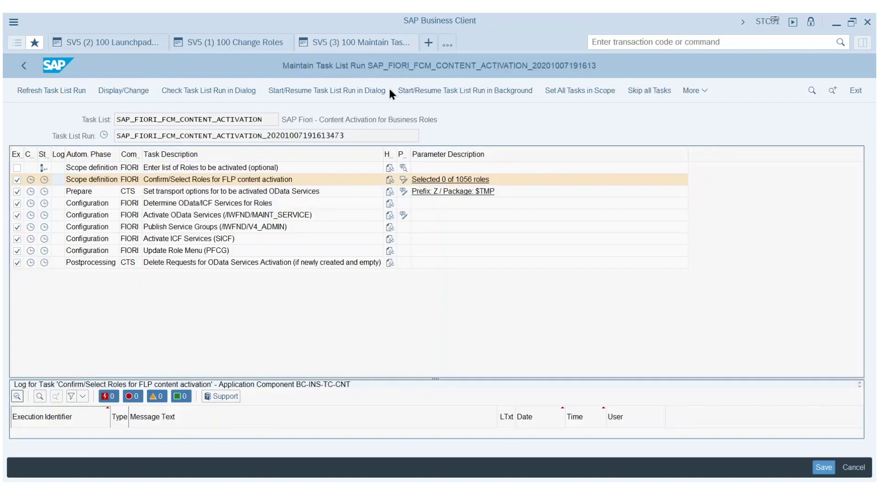
{"action": "left_click", "coordinate": [403, 179]}
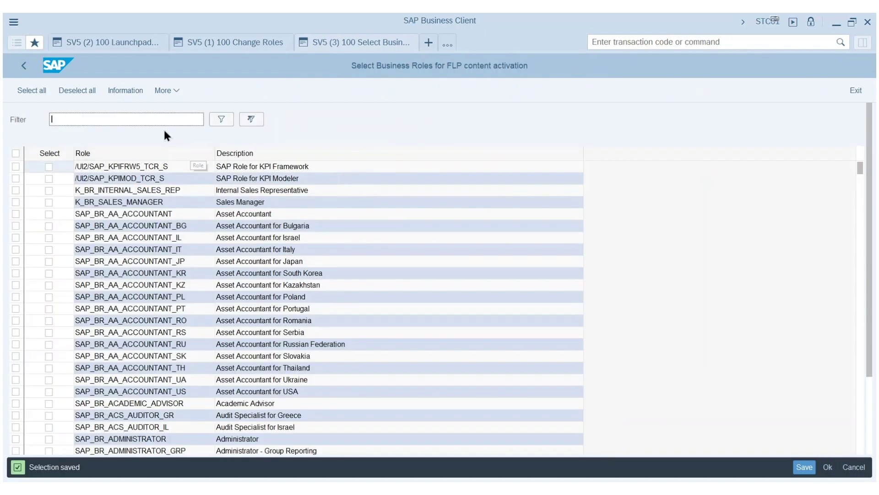
{"action": "type", "text": "*debit*"}
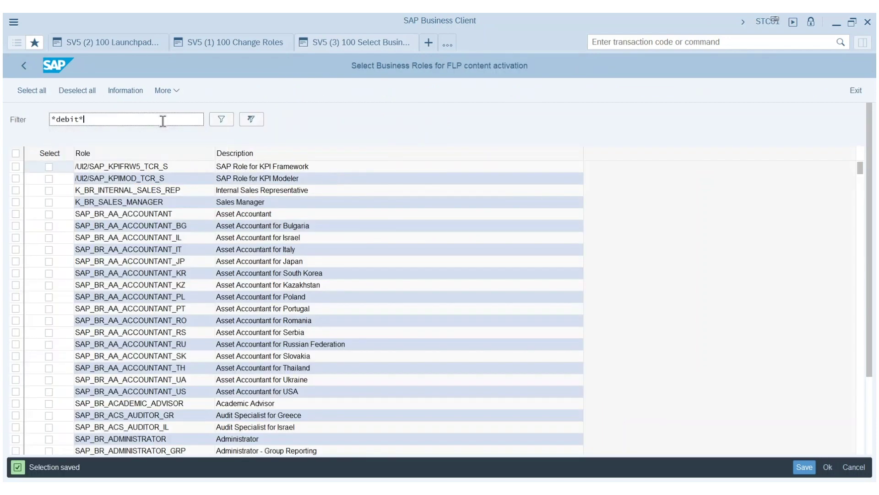
{"action": "key", "text": "Return"}
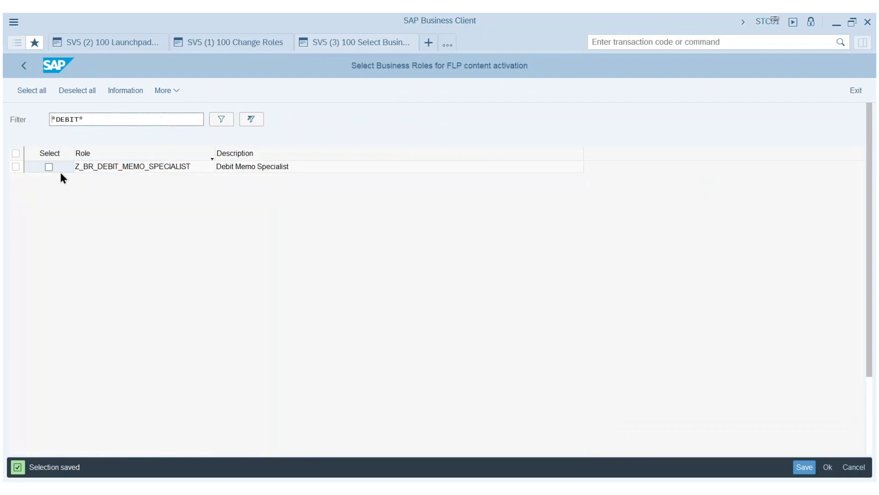
{"action": "left_click", "coordinate": [49, 167]}
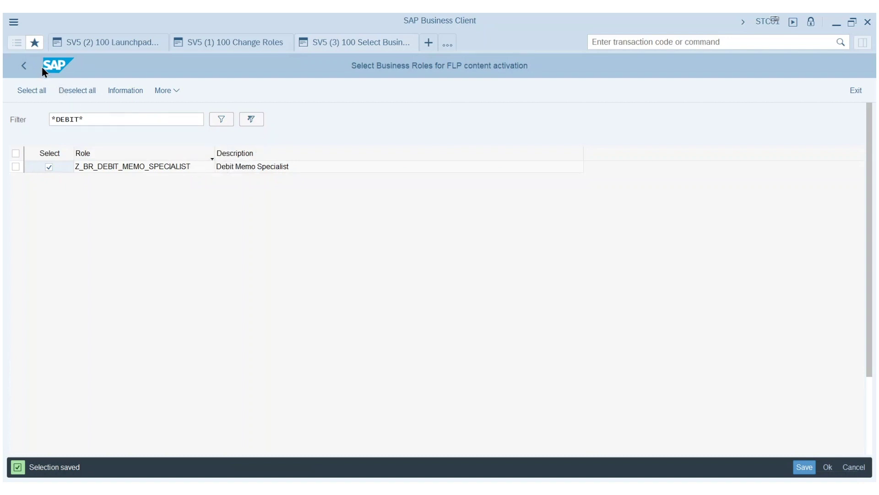
{"action": "left_click", "coordinate": [23, 66]}
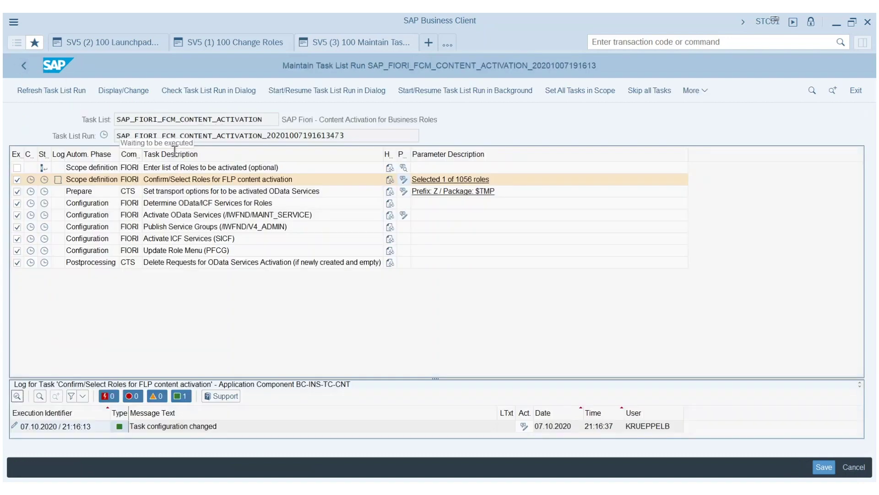
{"action": "left_click", "coordinate": [318, 91]}
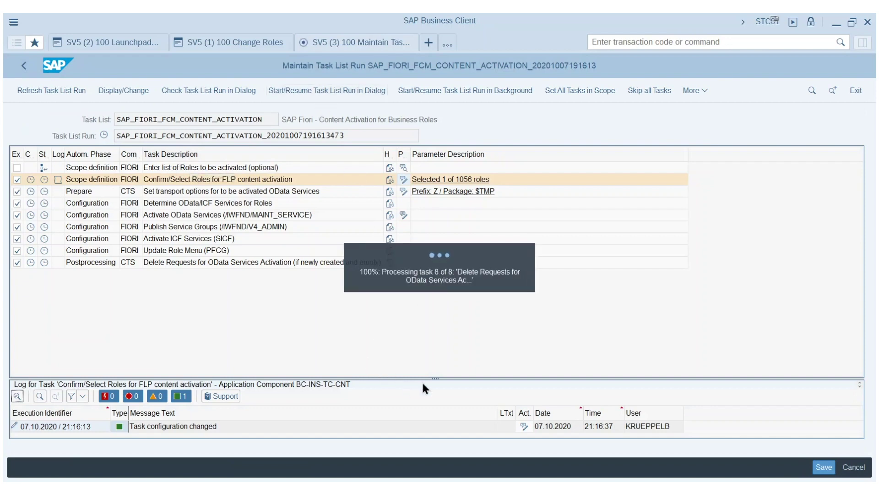
{"action": "left_click_drag", "start_coordinate": [435, 380], "coordinate": [425, 345]}
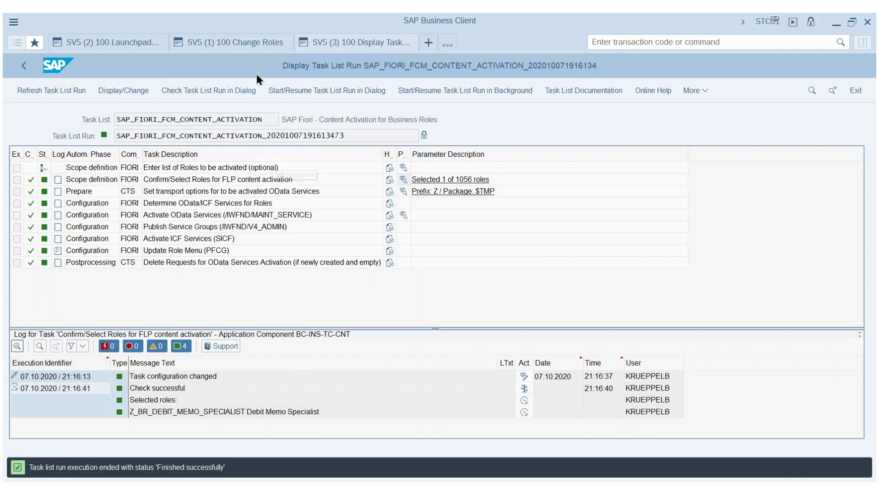
Step: Recheck services for role Z_BR_DEBIT_MEMO_SPECIALIST in the Roles view, now all shown green
{"action": "left_click", "coordinate": [103, 43]}
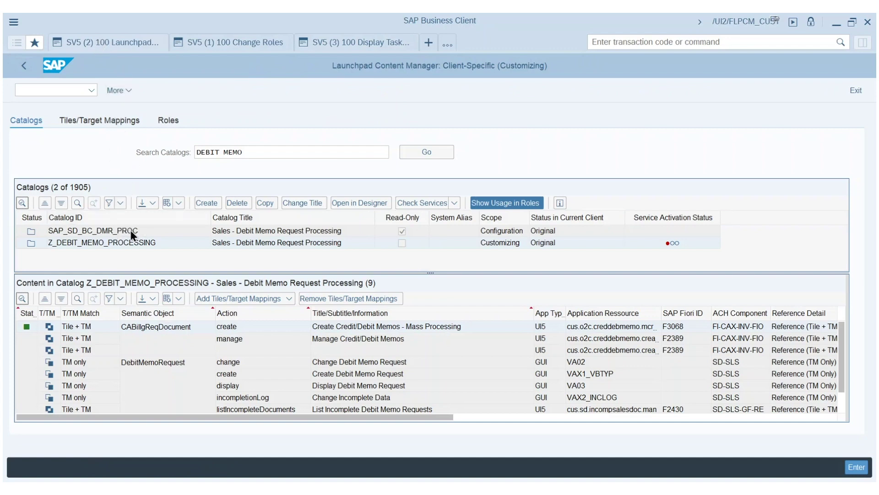
{"action": "left_click", "coordinate": [167, 121]}
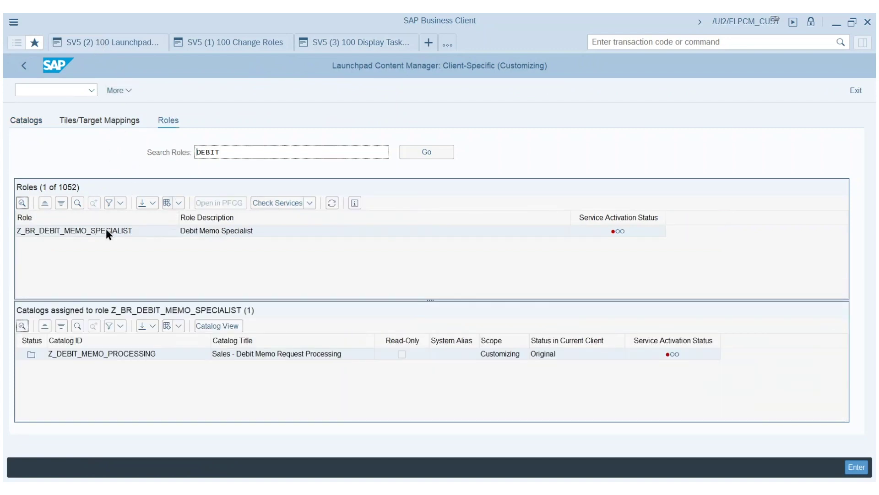
{"action": "left_click", "coordinate": [279, 202]}
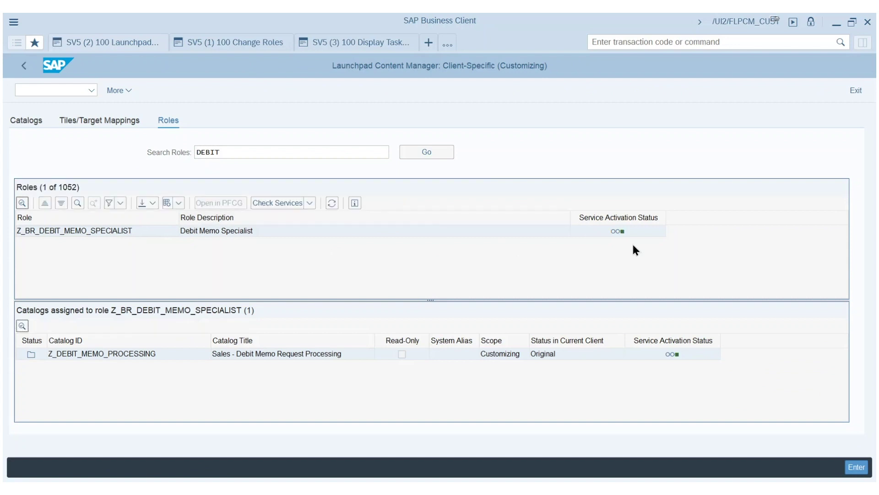
{"action": "mouse_move", "coordinate": [691, 359]}
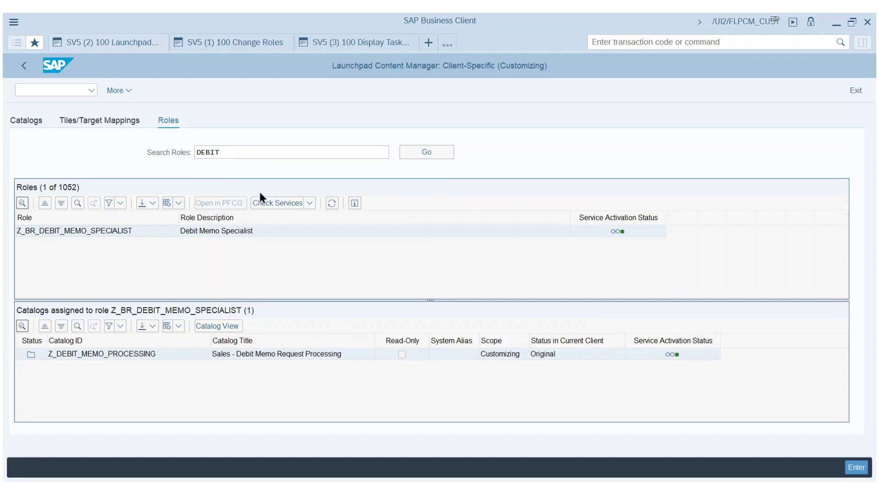
{"action": "mouse_move", "coordinate": [188, 488]}
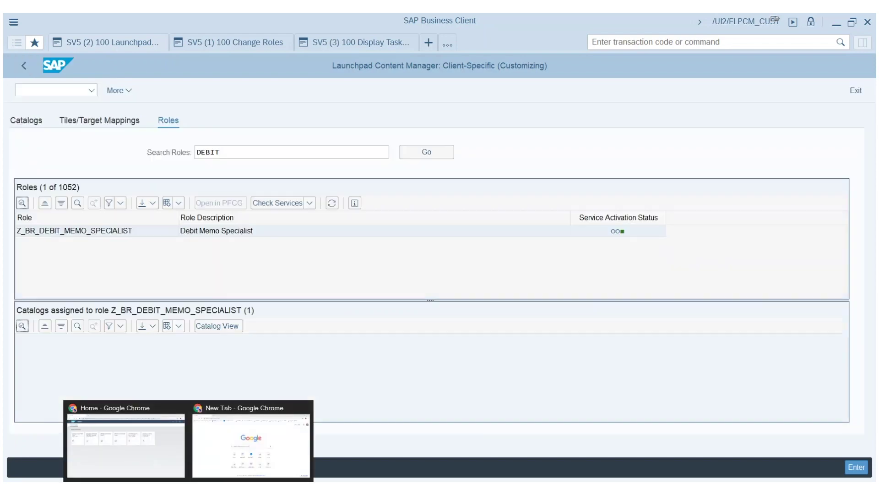
Step: Copy the Z_DEBIT_MEMO_PROCESSING space ID from Manage Launchpad Spaces, then return to Change Roles
{"action": "left_click", "coordinate": [216, 435]}
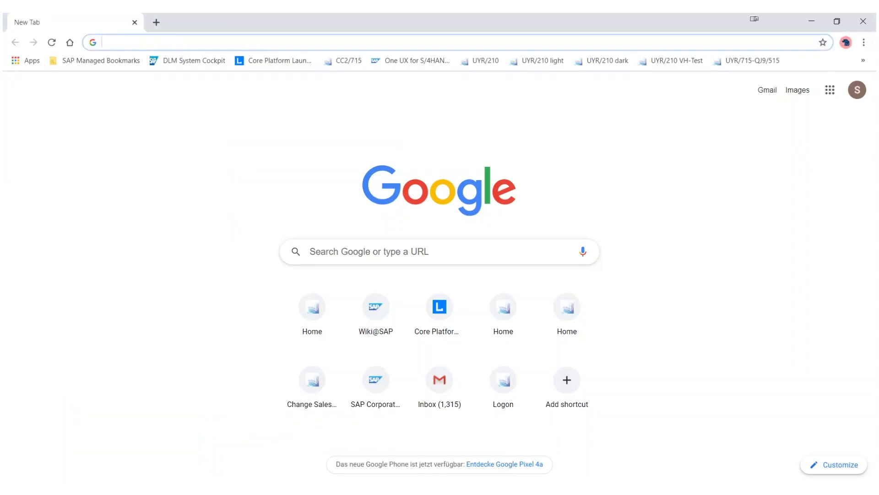
{"action": "mouse_move", "coordinate": [188, 489]}
{"action": "left_click", "coordinate": [125, 447]}
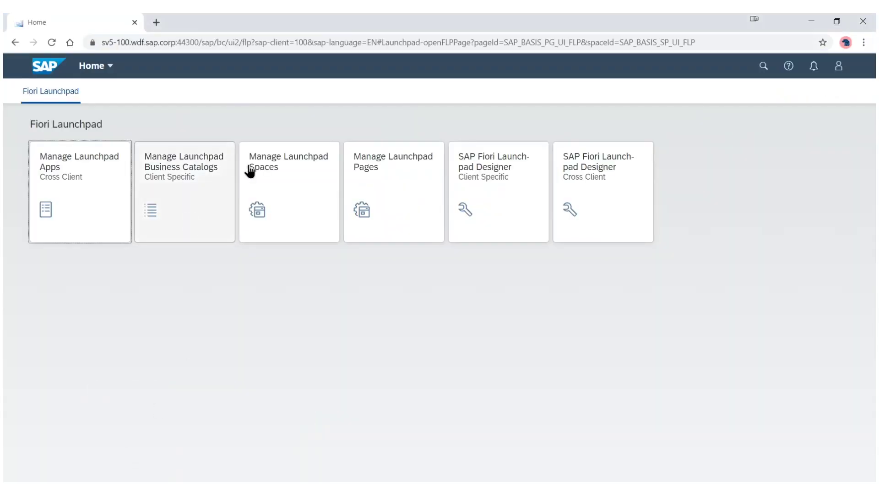
{"action": "left_click", "coordinate": [279, 171]}
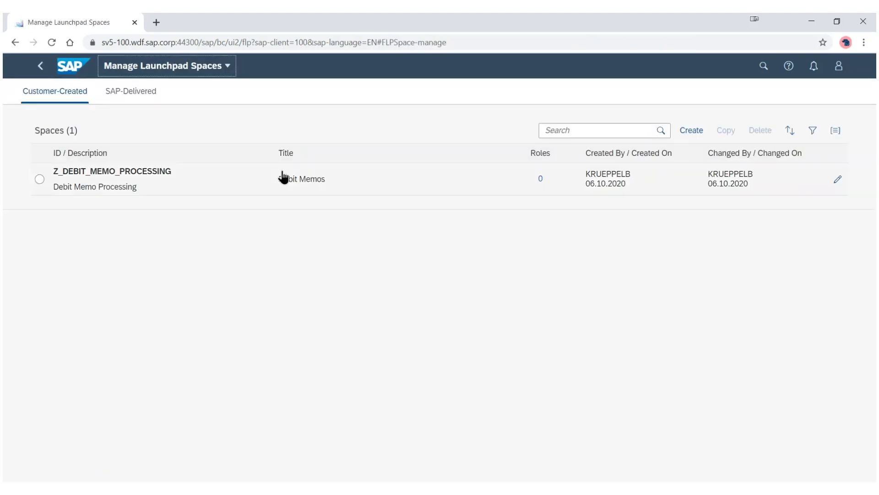
{"action": "left_click_drag", "start_coordinate": [180, 176], "coordinate": [49, 180]}
{"action": "key", "text": "ctrl+c"}
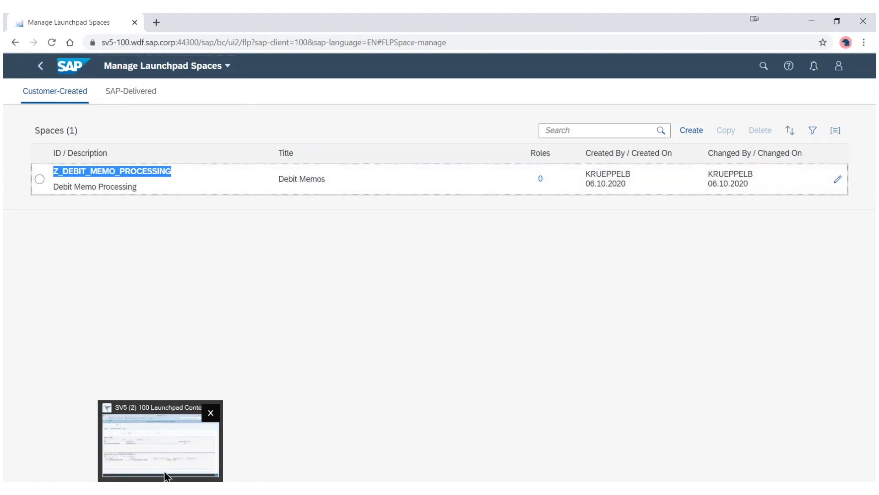
{"action": "left_click", "coordinate": [167, 467]}
{"action": "left_click", "coordinate": [233, 46]}
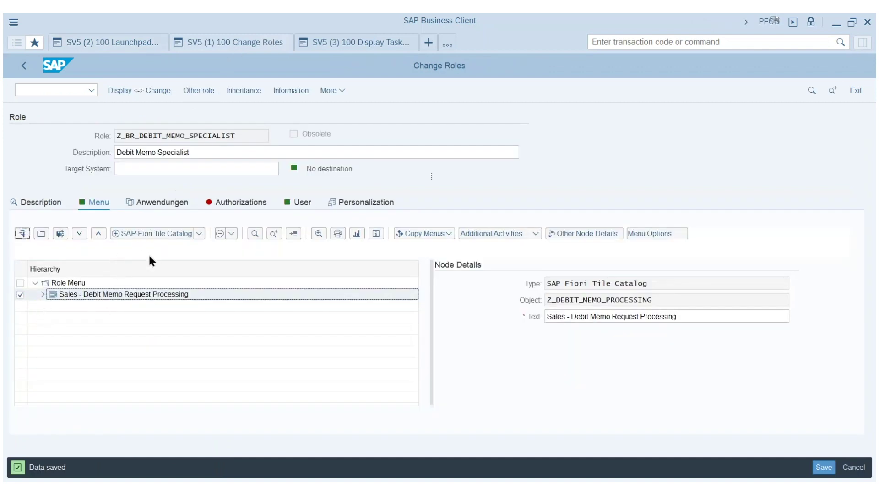
Step: Add Fiori space Z_DEBIT_MEMO_PROCESSING to the role menu using the pasted space ID
{"action": "left_click", "coordinate": [200, 233]}
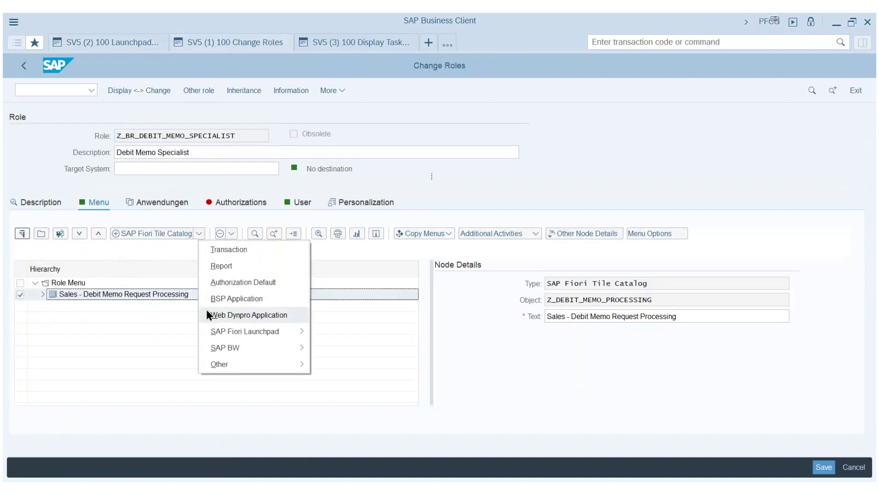
{"action": "mouse_move", "coordinate": [229, 328]}
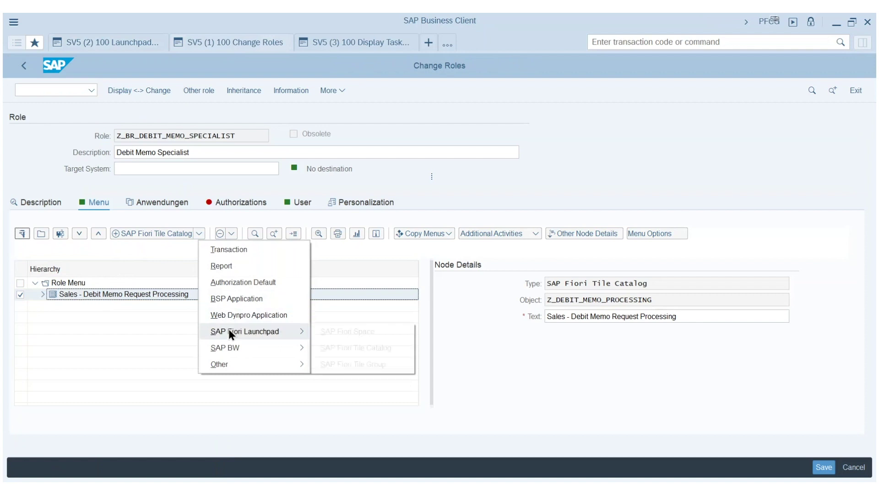
{"action": "left_click", "coordinate": [361, 331]}
{"action": "key", "text": "ctrl+v"}
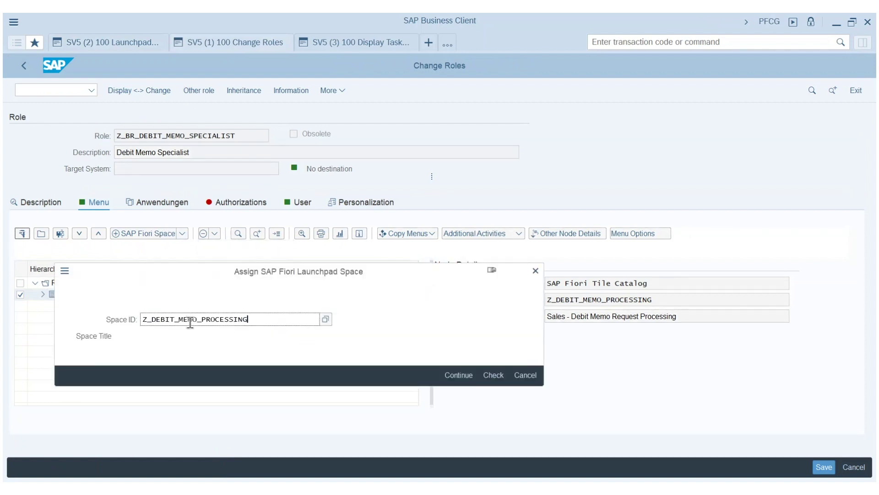
{"action": "left_click", "coordinate": [459, 376]}
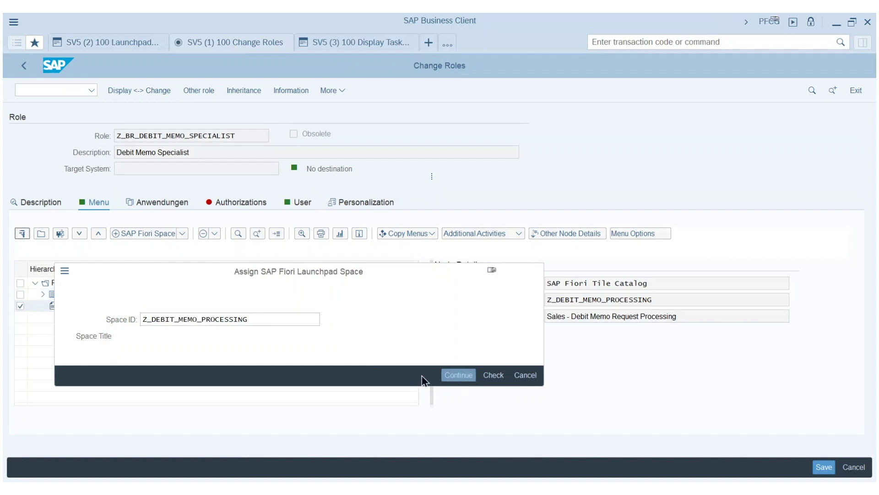
Step: Name the space node 'Debit Memo Space' and save the role
{"action": "left_click", "coordinate": [564, 317]}
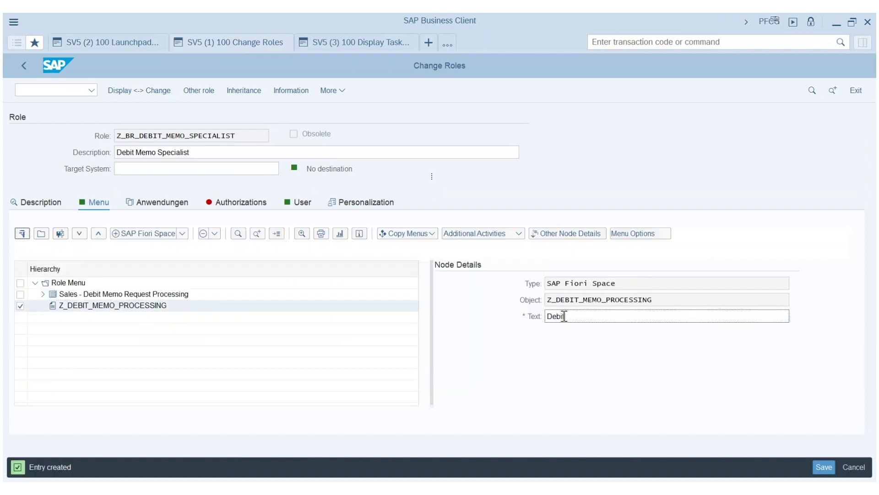
{"action": "type", "text": "Space"}
{"action": "left_click", "coordinate": [824, 467]}
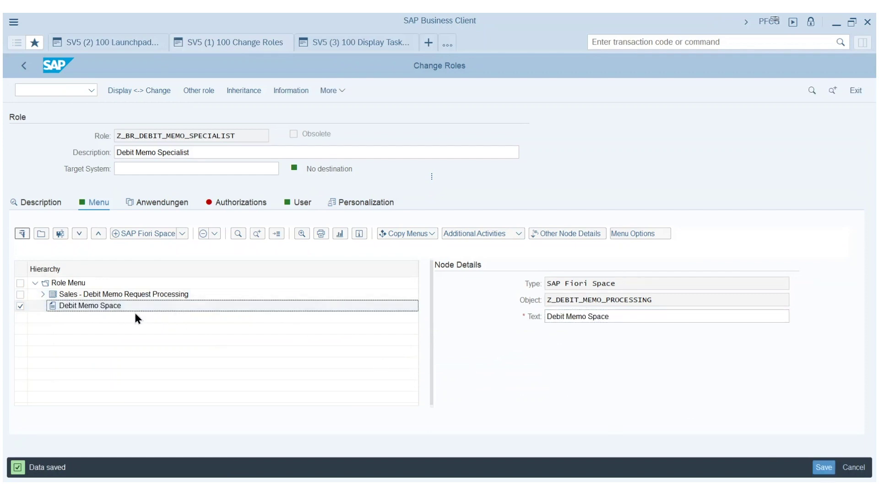
{"action": "mouse_move", "coordinate": [189, 488]}
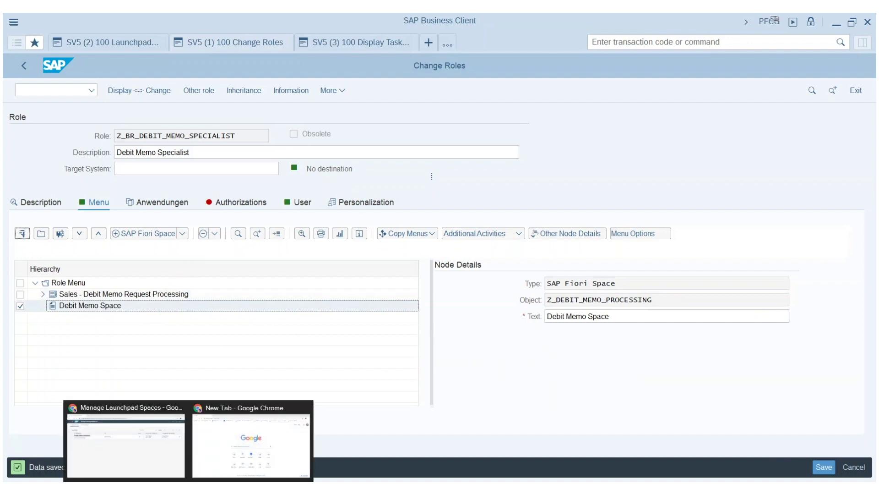
{"action": "left_click", "coordinate": [151, 440]}
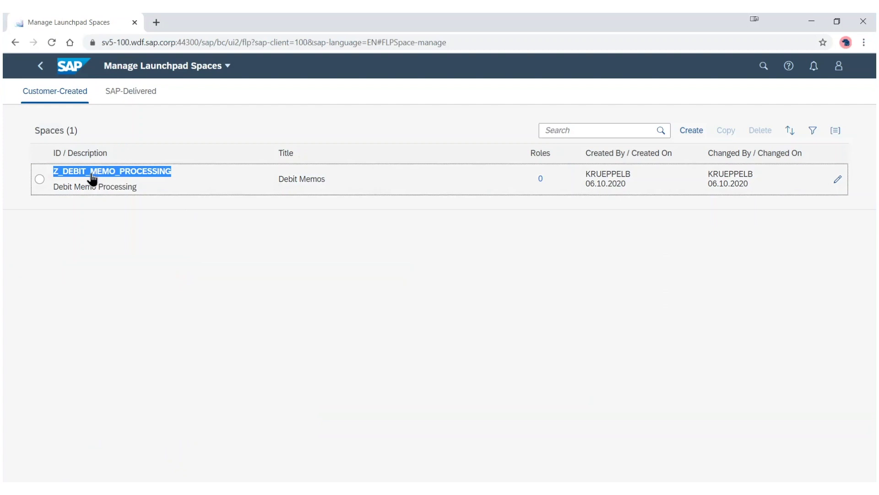
Step: Refresh the spaces list and view Z_DEBIT_MEMO_PROCESSING's roles, showing Z_BR_DEBIT_MEMO_SPECIALIST
{"action": "left_click", "coordinate": [73, 67]}
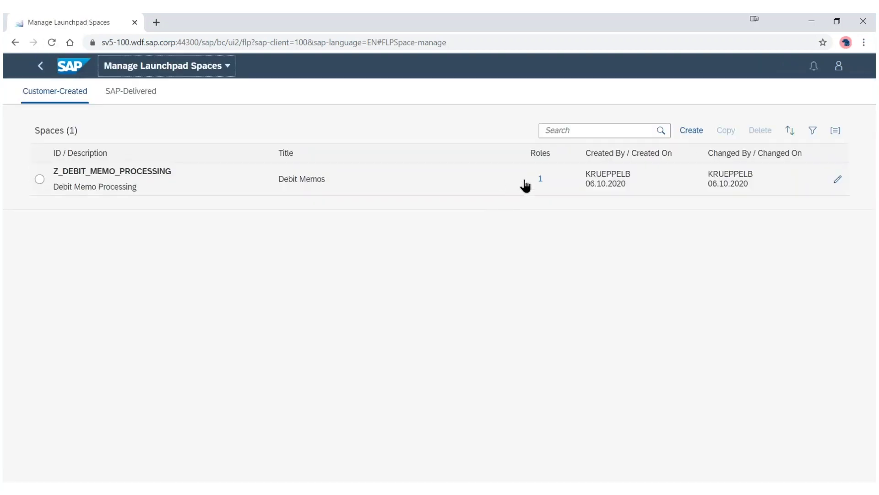
{"action": "left_click", "coordinate": [428, 190]}
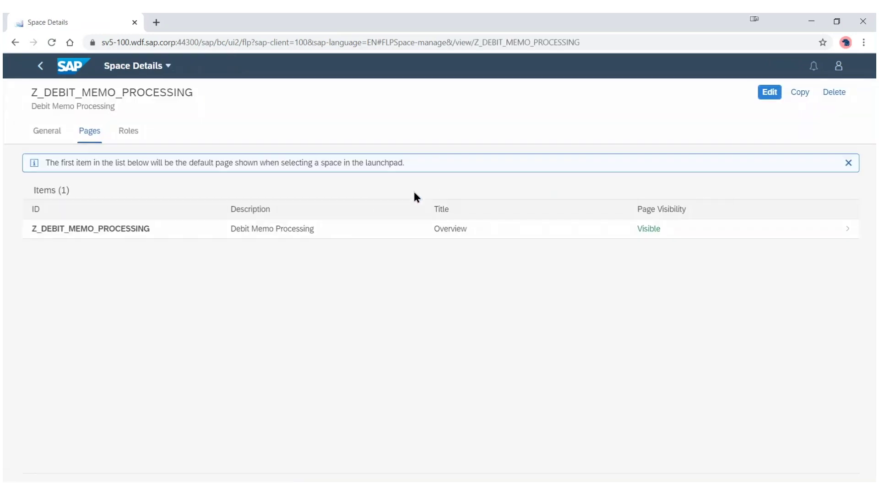
{"action": "left_click", "coordinate": [128, 133]}
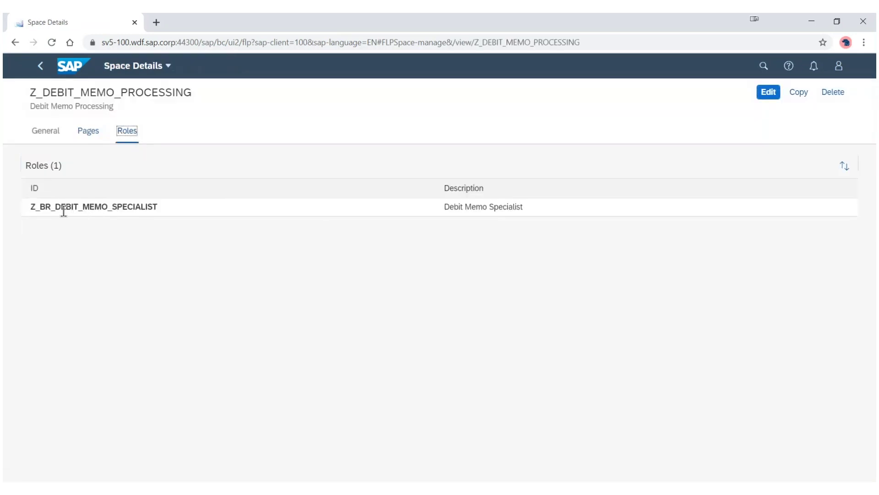
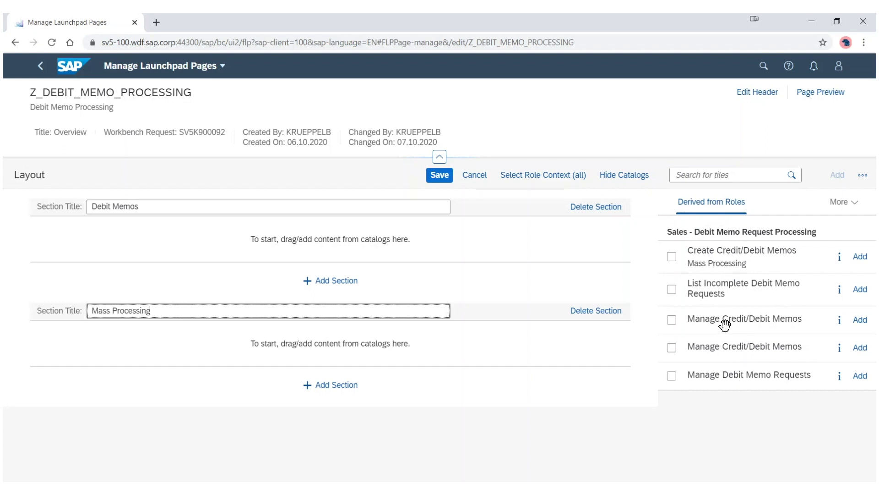
Step: Add Manage Credit/Debit Memos and List Incomplete Debit Memo Requests to Debit Memos, and Create Credit/Debit Memos to Mass Processing
{"action": "left_click_drag", "start_coordinate": [724, 324], "coordinate": [280, 235]}
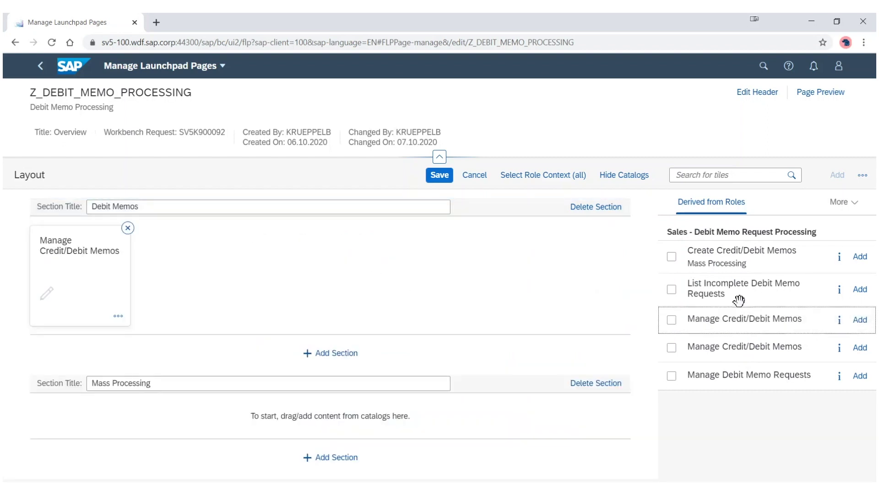
{"action": "left_click_drag", "start_coordinate": [739, 300], "coordinate": [504, 267]}
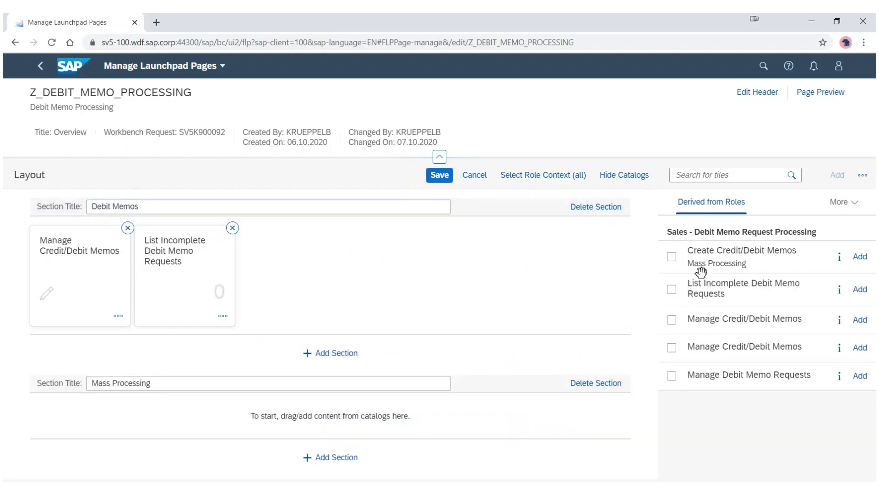
{"action": "left_click_drag", "start_coordinate": [701, 272], "coordinate": [364, 428]}
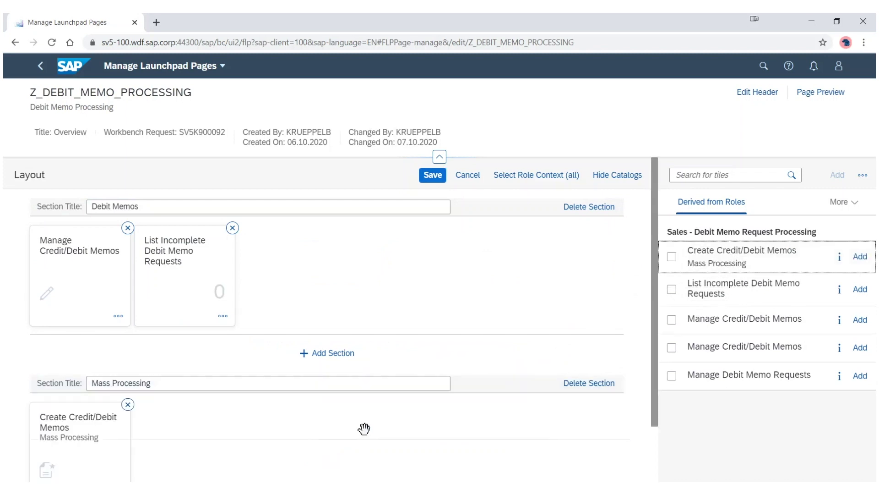
Step: Save the Z_DEBIT_MEMO_PROCESSING page layout and return to the launchpad Home page
{"action": "left_click", "coordinate": [432, 179]}
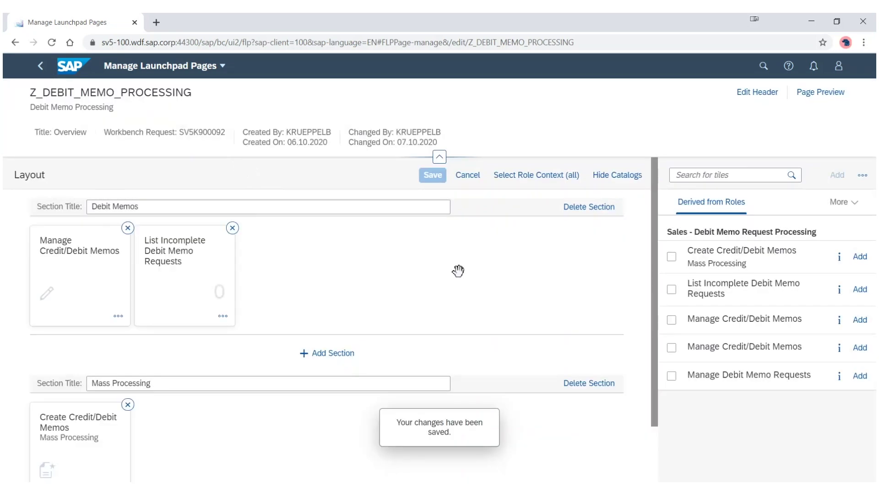
{"action": "left_click", "coordinate": [71, 66]}
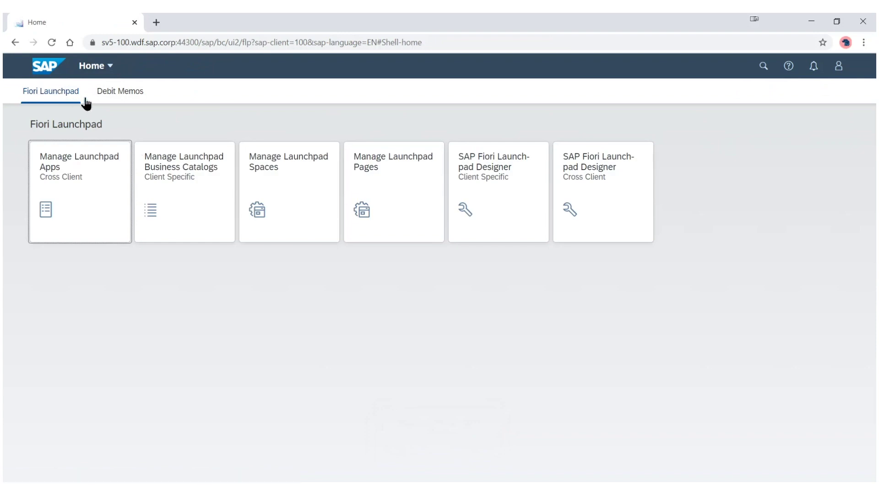
Step: Reload the launchpad, switch to the Debit Memos page, and launch Manage Credit/Debit Memos
{"action": "left_click", "coordinate": [52, 42]}
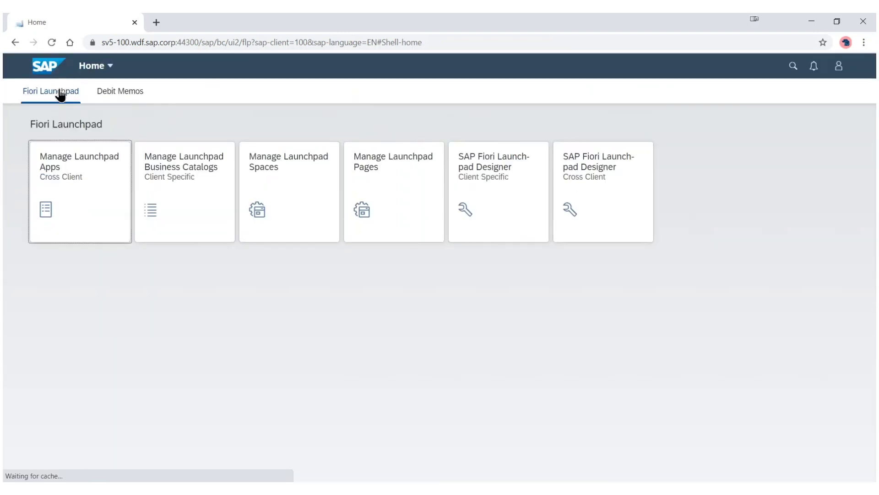
{"action": "left_click", "coordinate": [123, 90]}
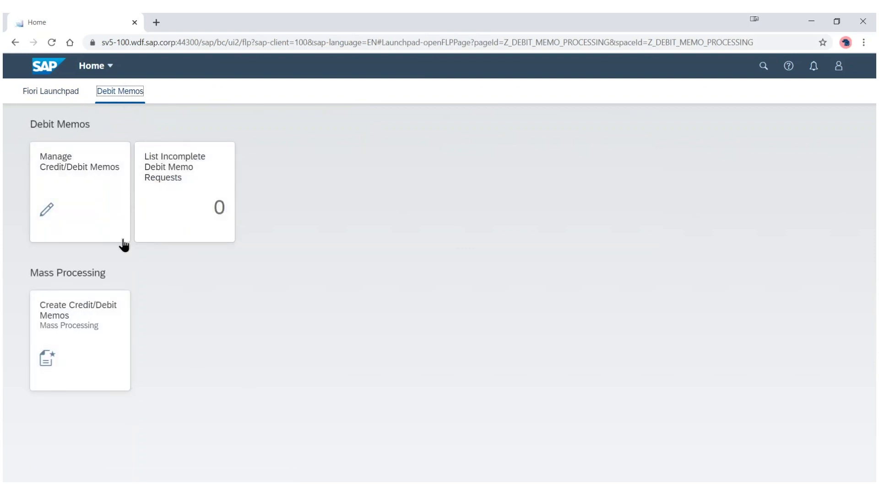
{"action": "left_click", "coordinate": [92, 202]}
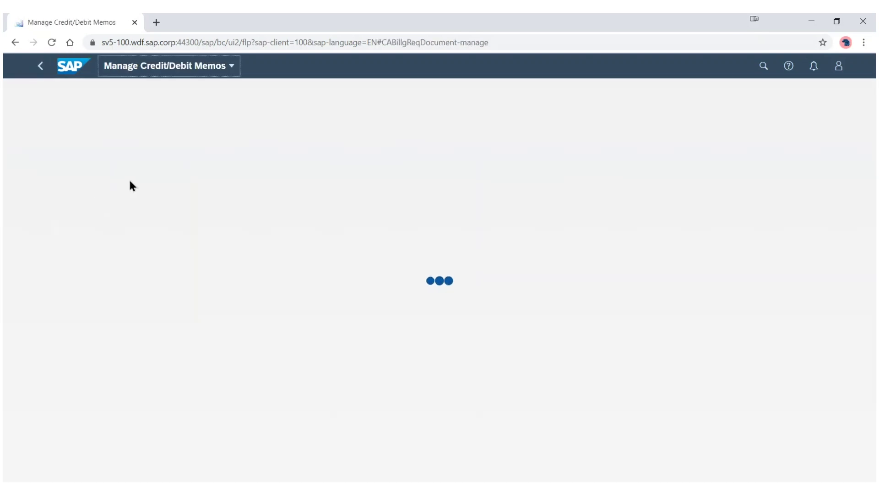